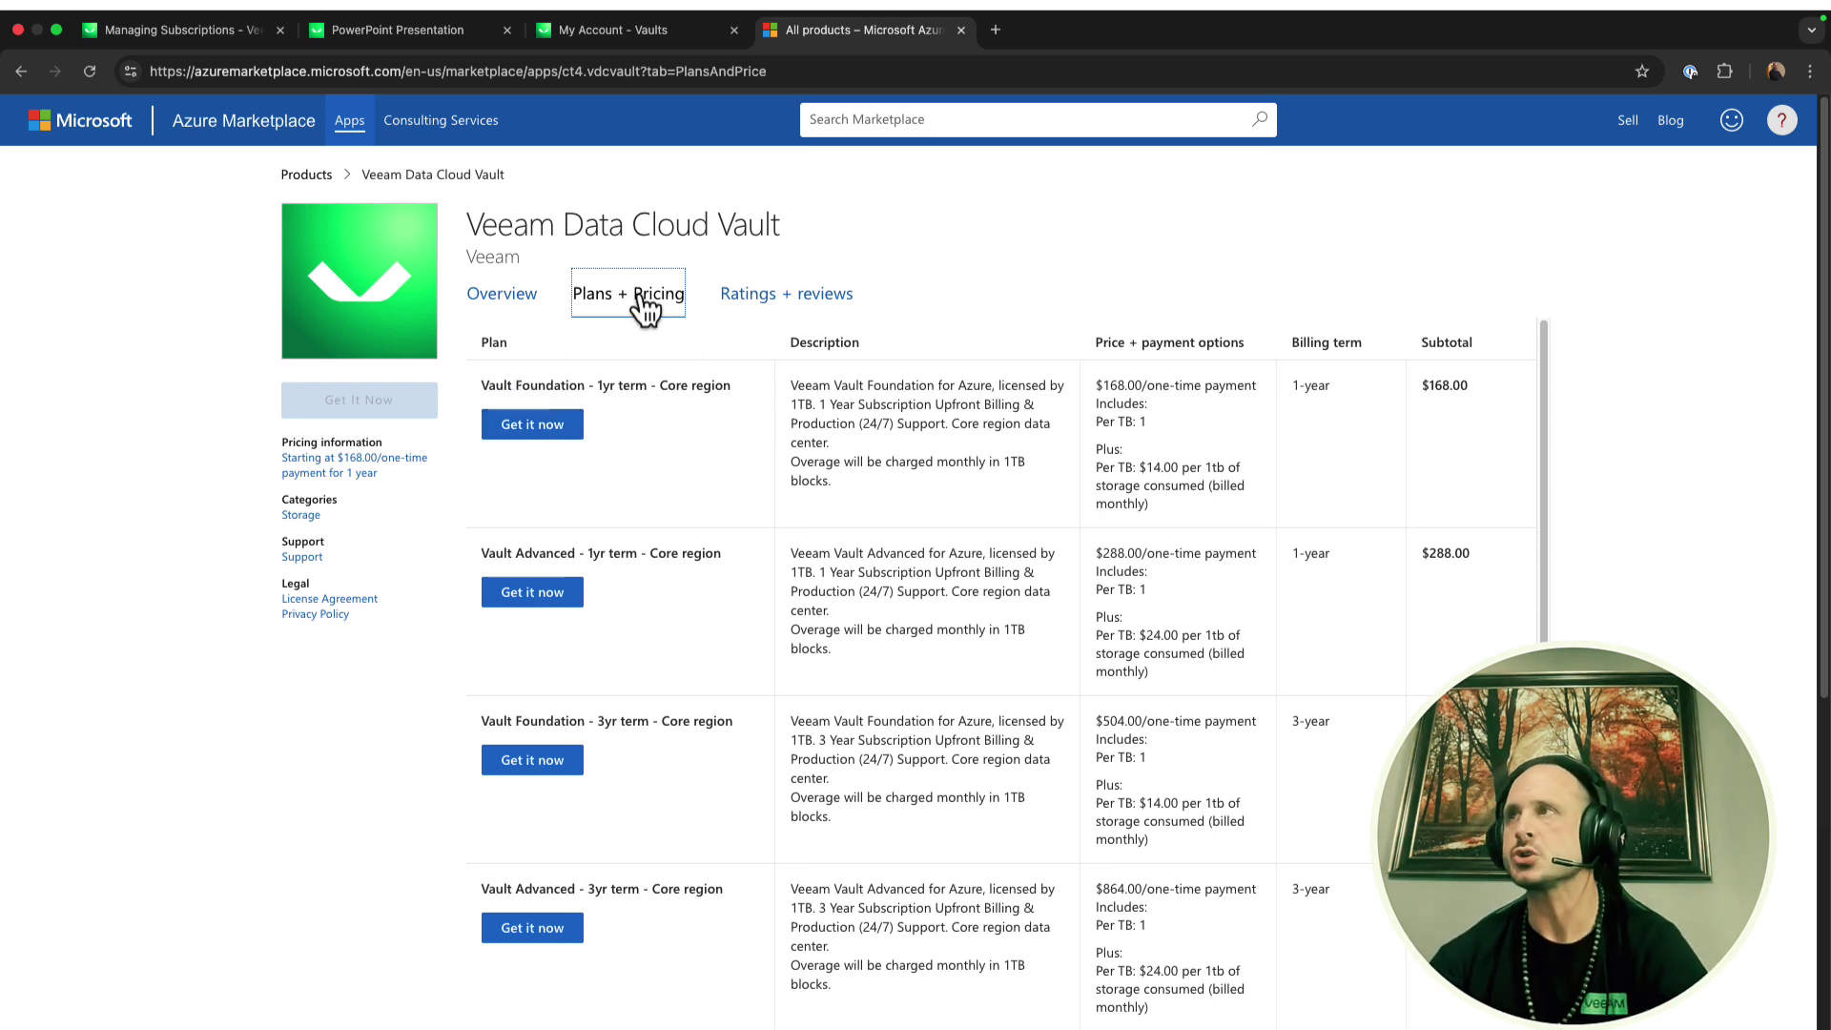
Step: Switch to the Veeam My Account portal and view the Backup Servers and Vaults pages under Cloud Management
{"action": "left_click", "coordinate": [622, 38]}
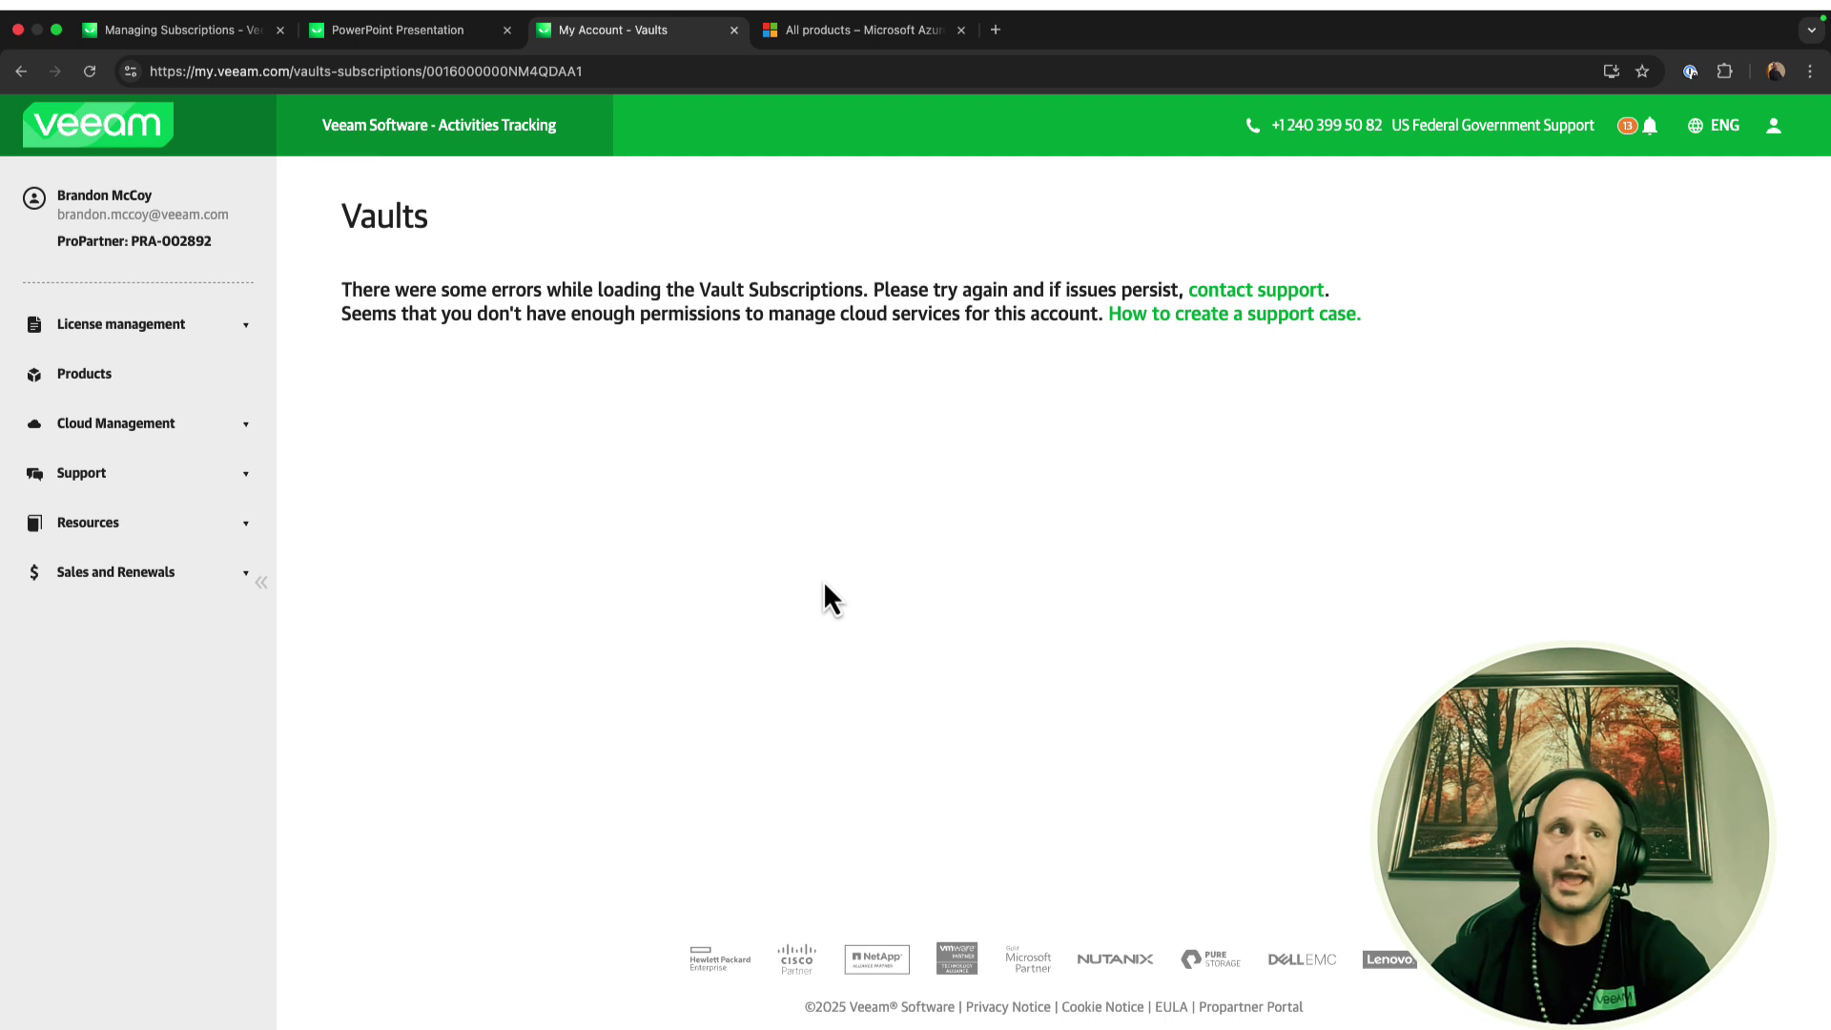
{"action": "left_click", "coordinate": [119, 442]}
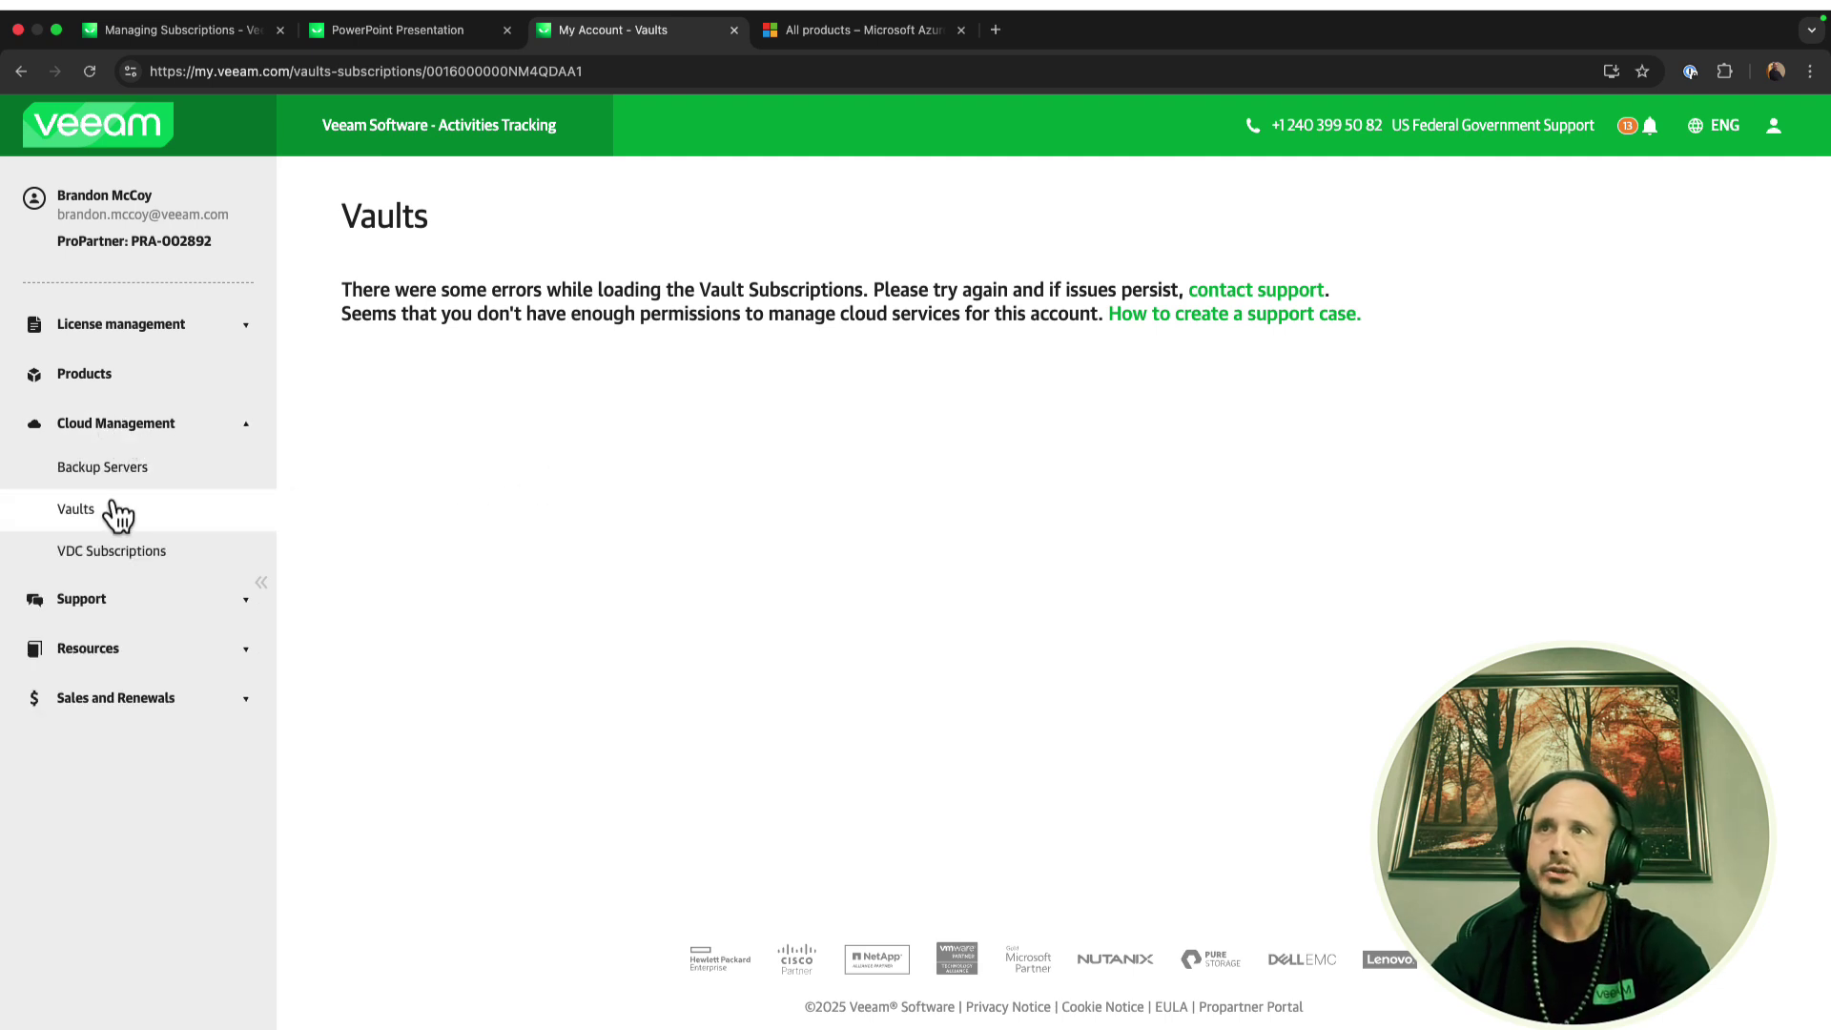
{"action": "left_click", "coordinate": [174, 490]}
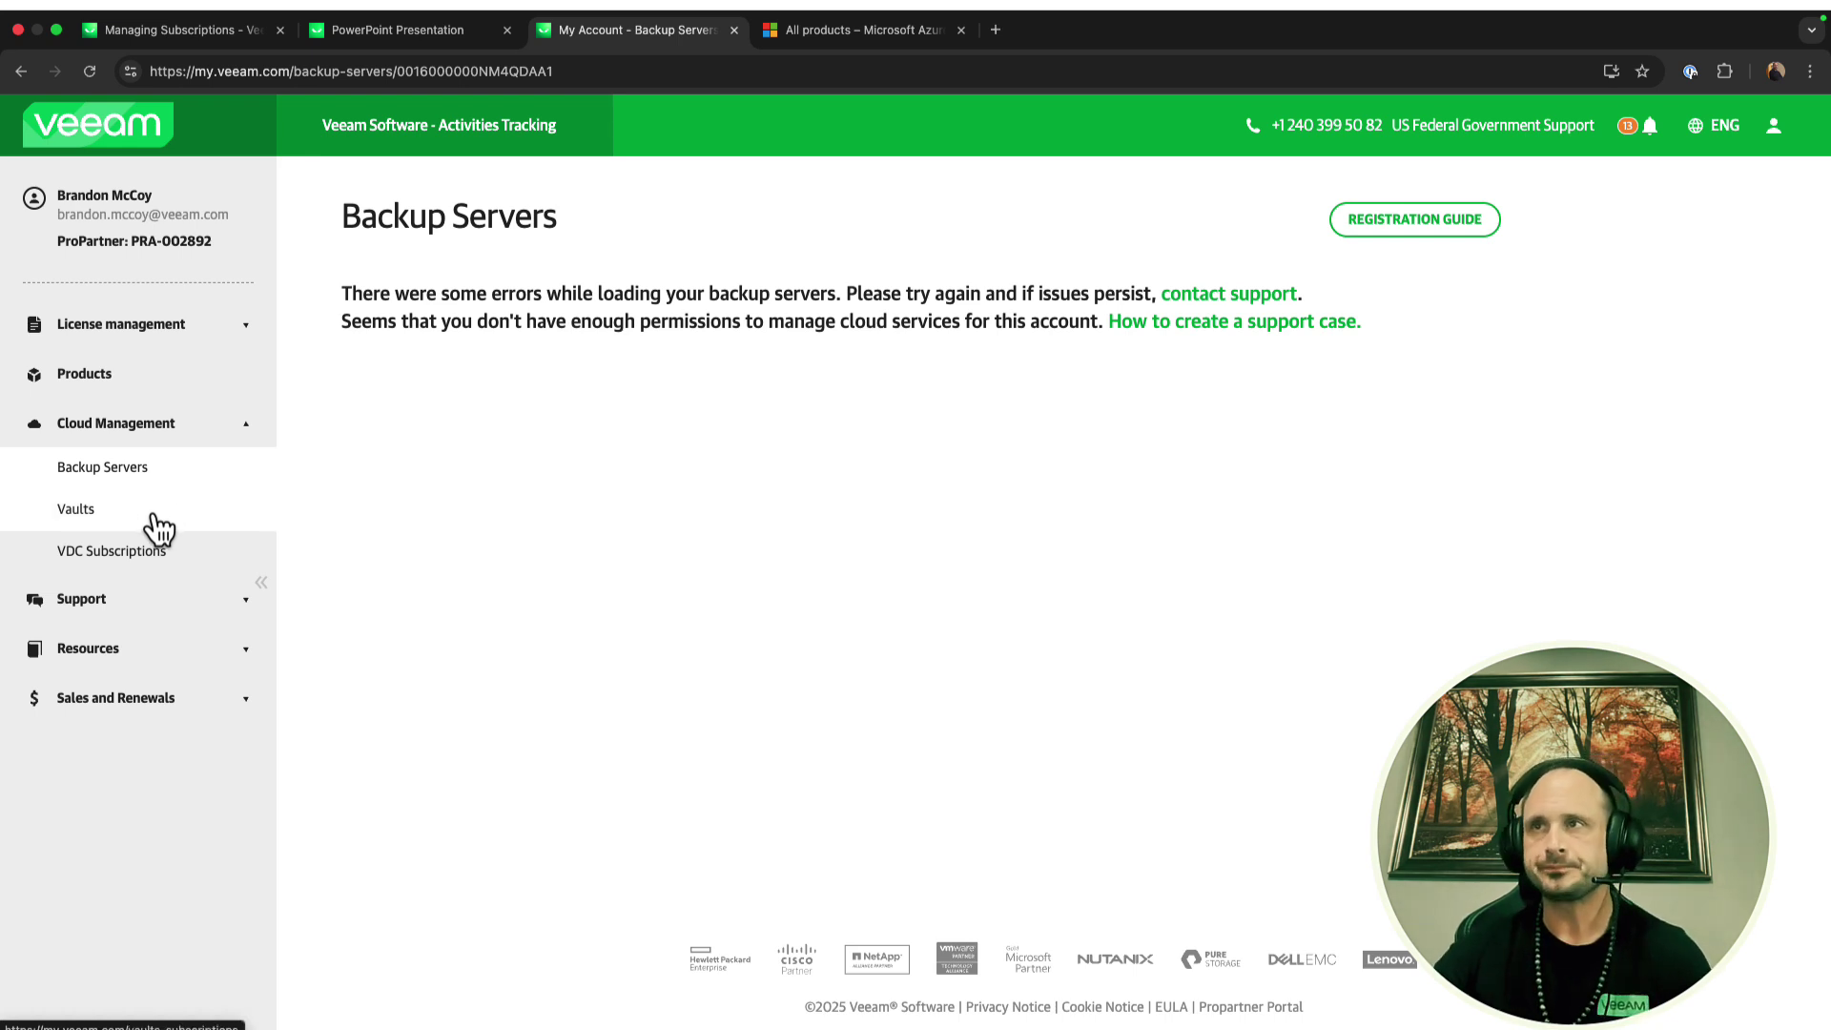
{"action": "left_click", "coordinate": [138, 524]}
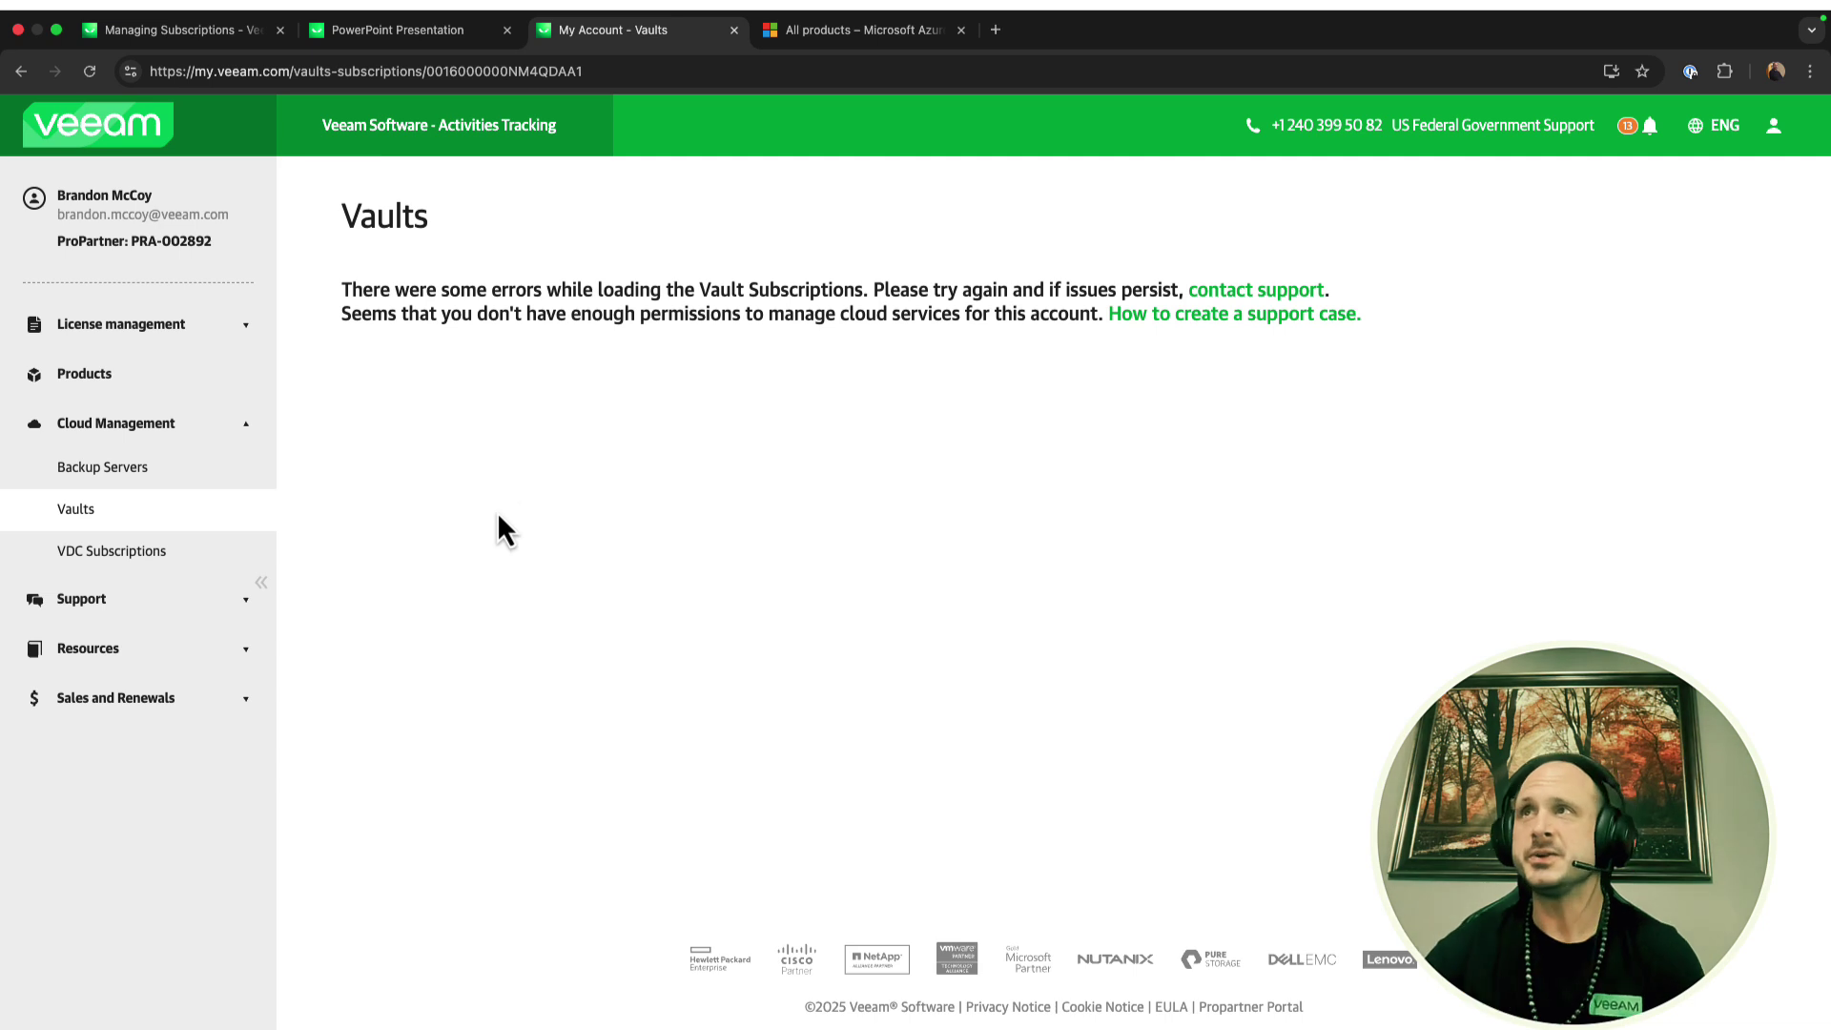
Step: Examine the Vault Subscriptions figures for creating default-location and custom-location storage vaults in the Managing Subscriptions help article
{"action": "left_click", "coordinate": [189, 40]}
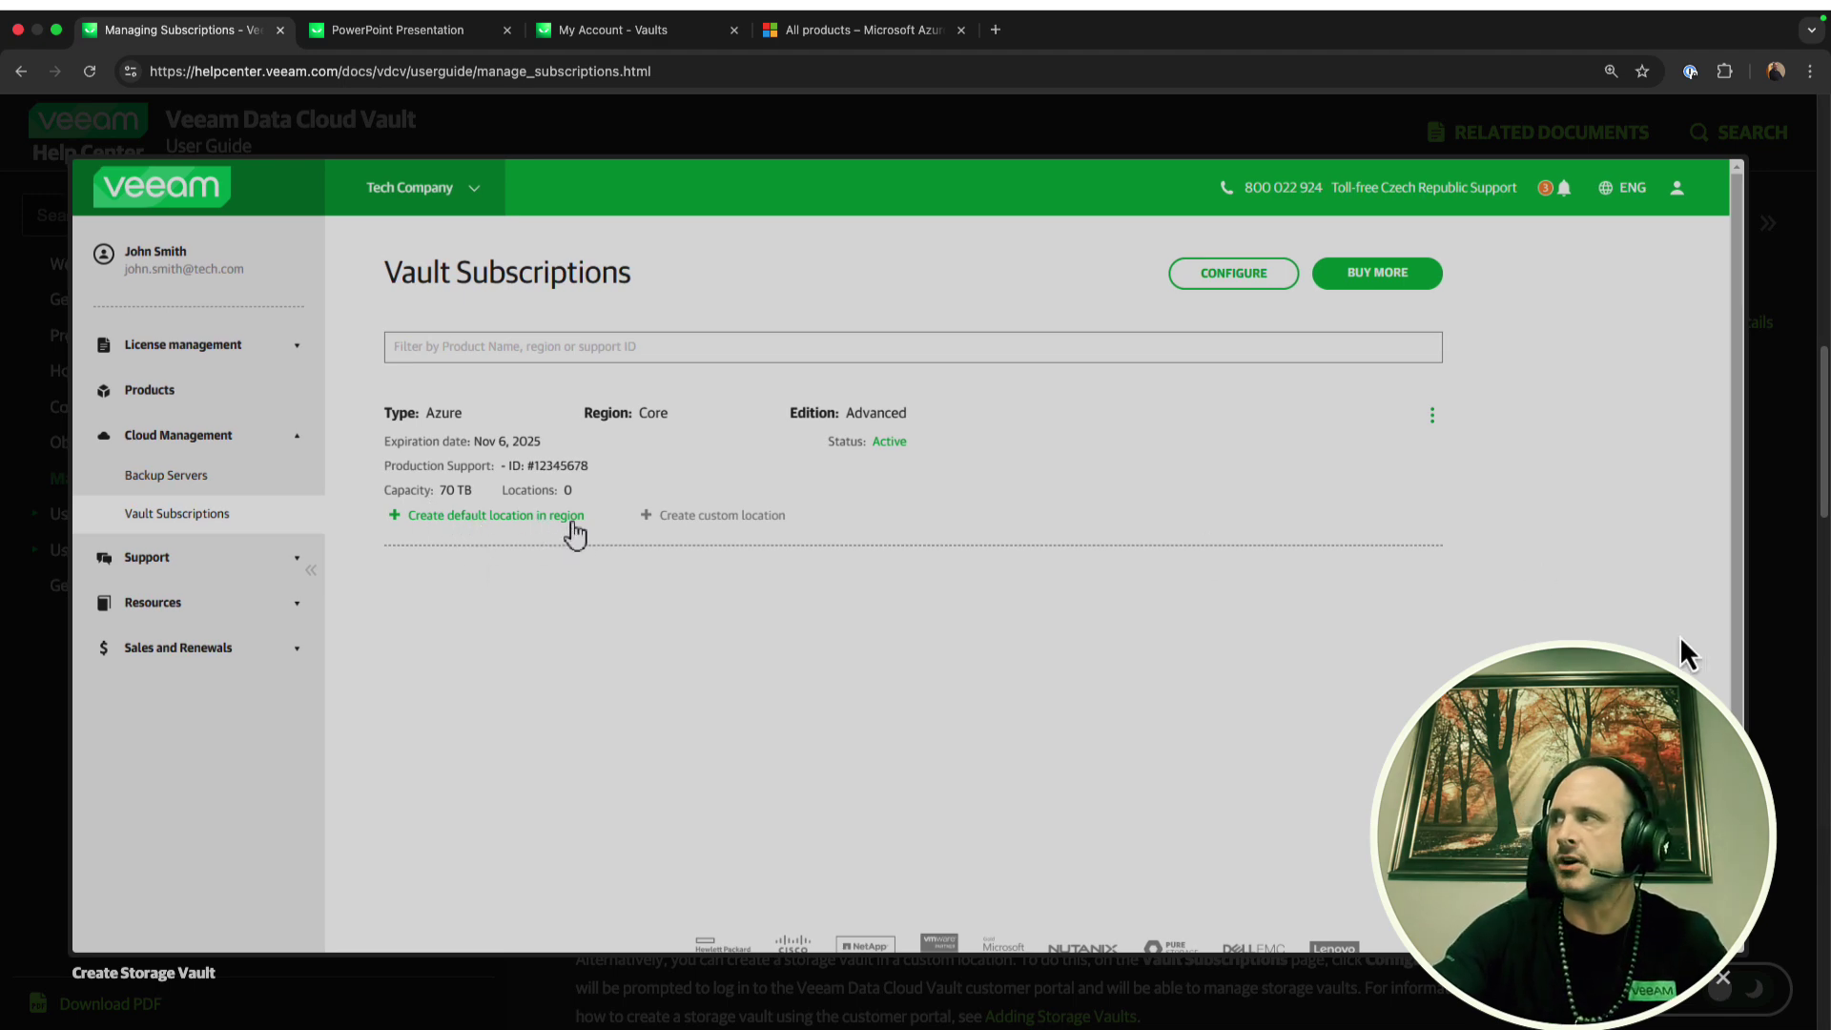
{"action": "left_click", "coordinate": [1786, 661]}
{"action": "scroll", "coordinate": [1220, 775], "scroll_direction": "down", "scroll_amount": 3}
{"action": "scroll", "coordinate": [1223, 774], "scroll_direction": "down", "scroll_amount": 2}
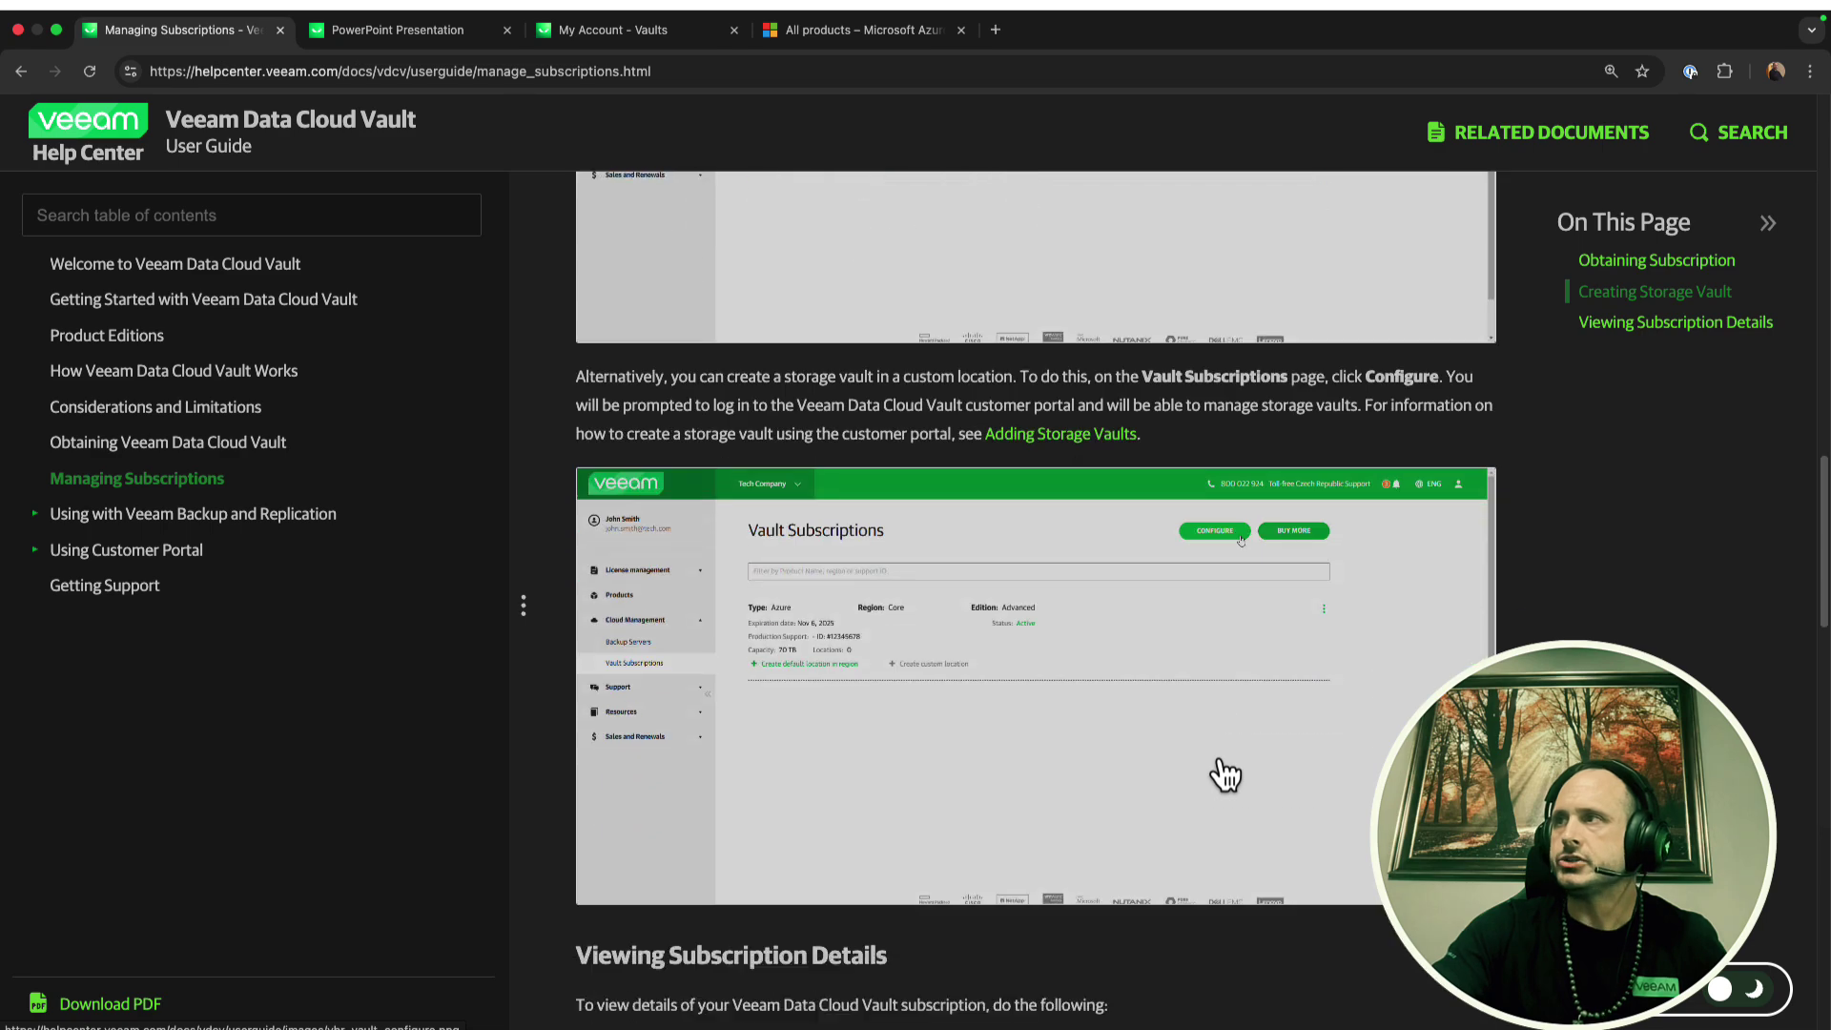
{"action": "left_click", "coordinate": [992, 608]}
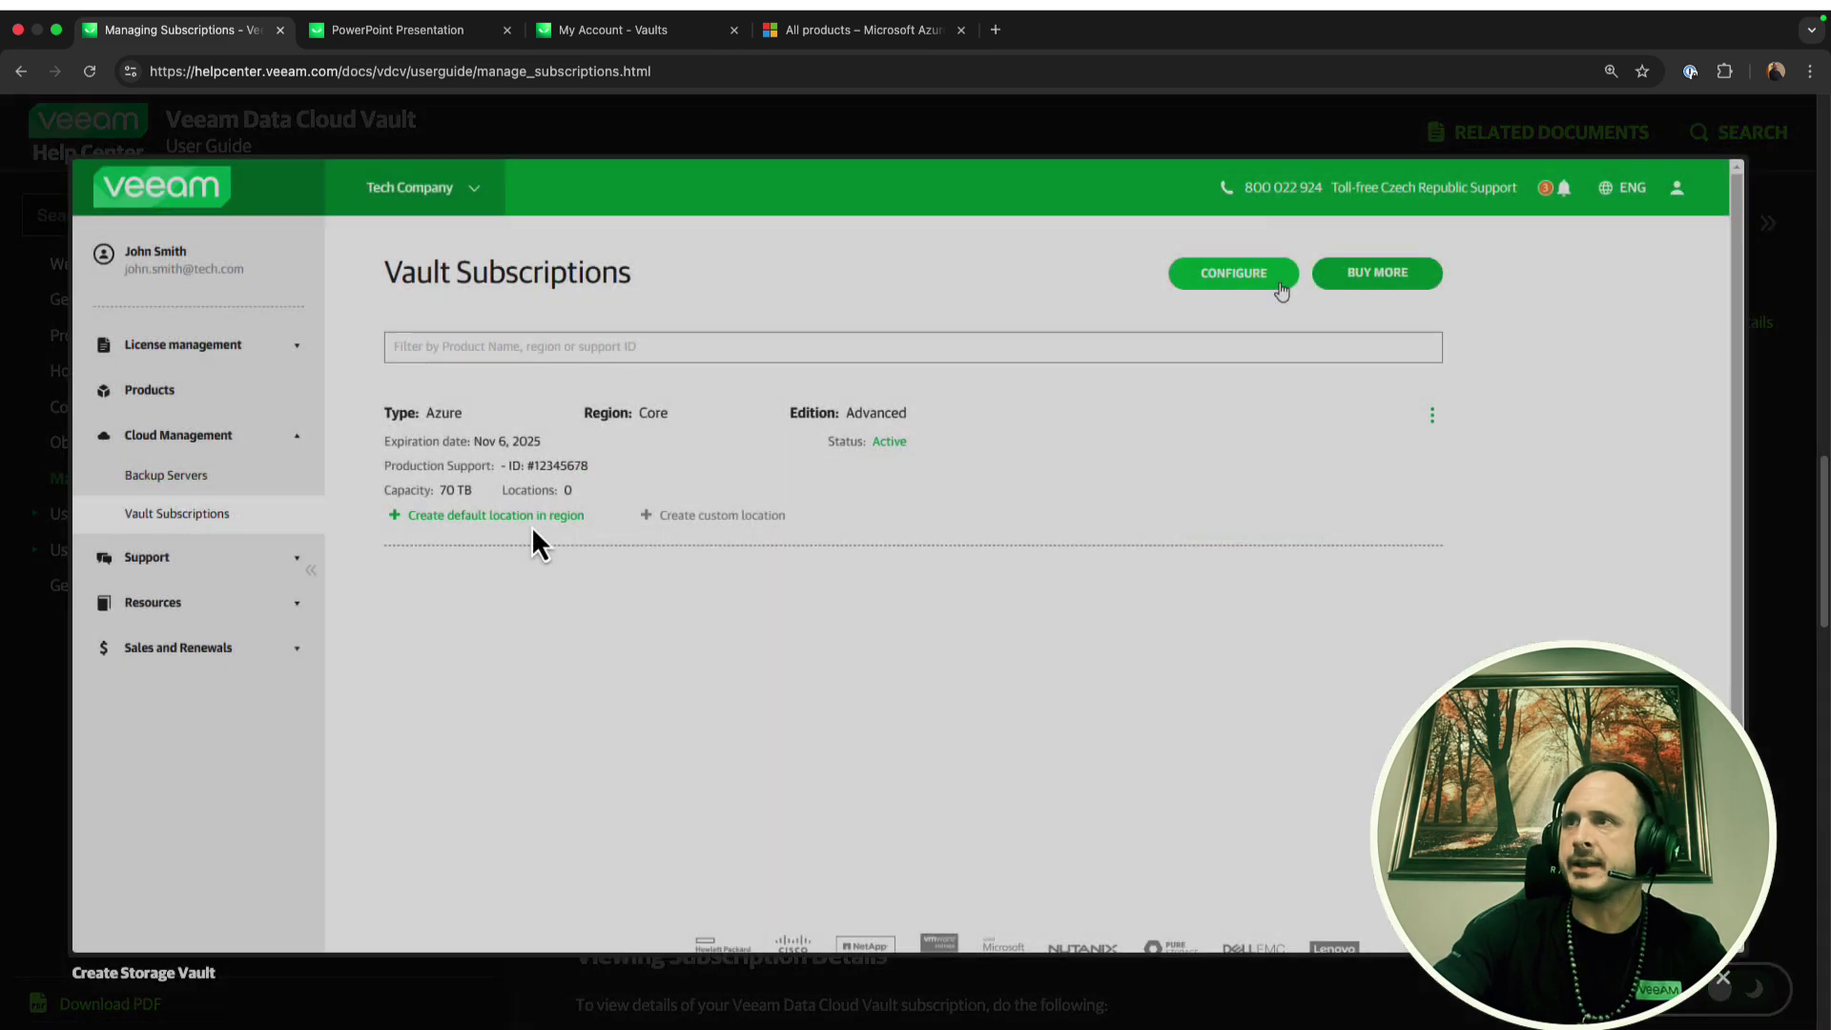
{"action": "left_click", "coordinate": [1805, 616]}
Step: Read the Viewing Subscription Details section and enlarge its figure of an expanded vault subscription
{"action": "scroll", "coordinate": [952, 703], "scroll_direction": "down", "scroll_amount": 10}
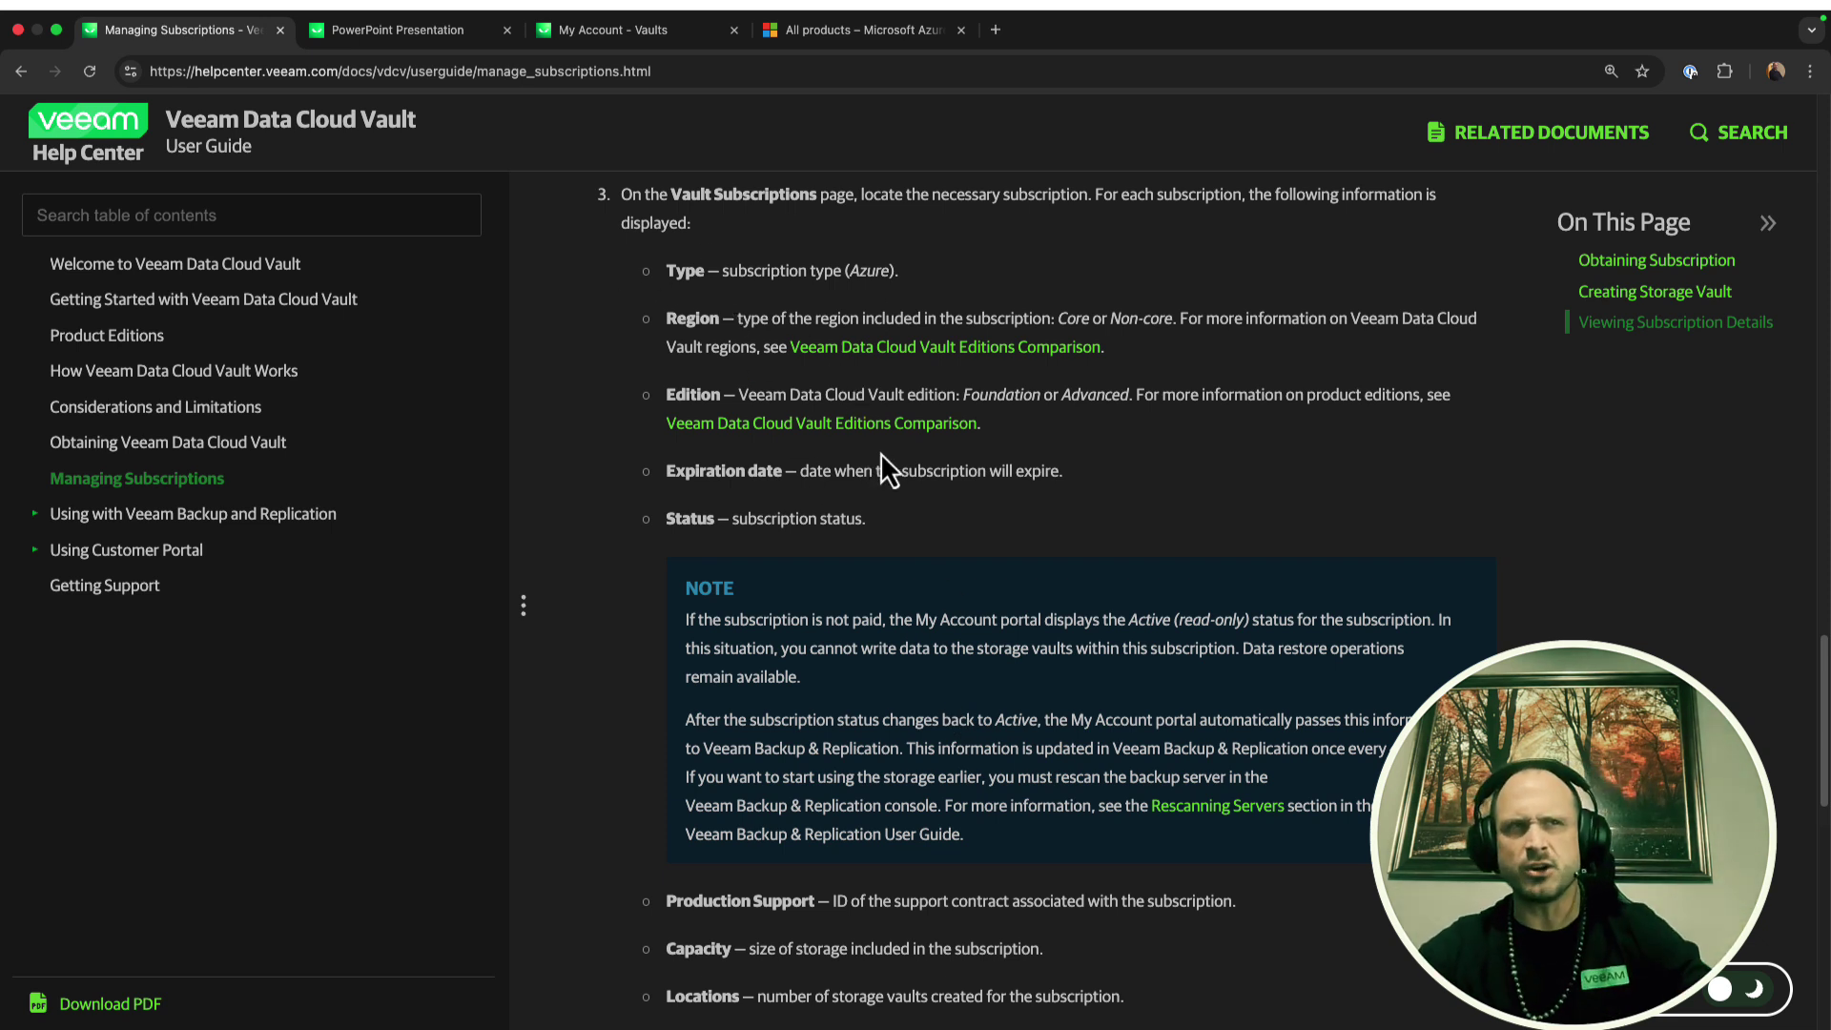
{"action": "scroll", "coordinate": [969, 642], "scroll_direction": "down", "scroll_amount": 10}
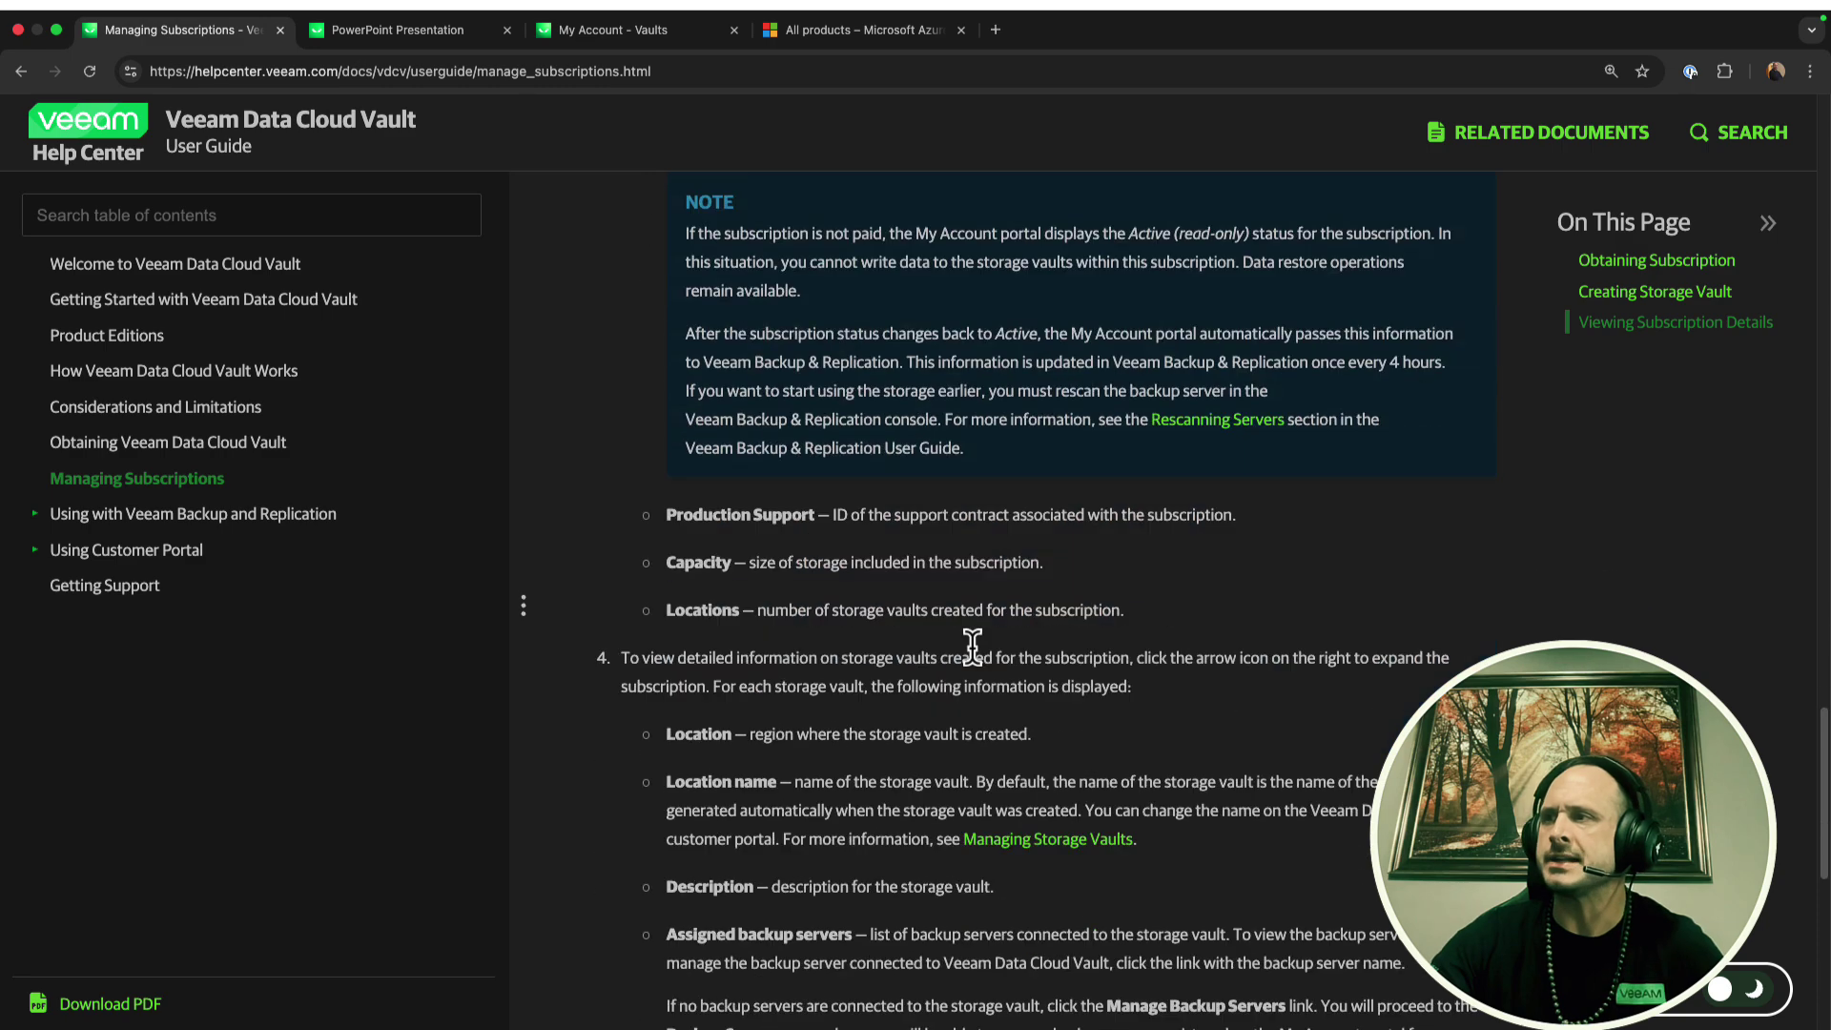
{"action": "scroll", "coordinate": [982, 658], "scroll_direction": "down", "scroll_amount": 3}
{"action": "left_click", "coordinate": [1011, 618]}
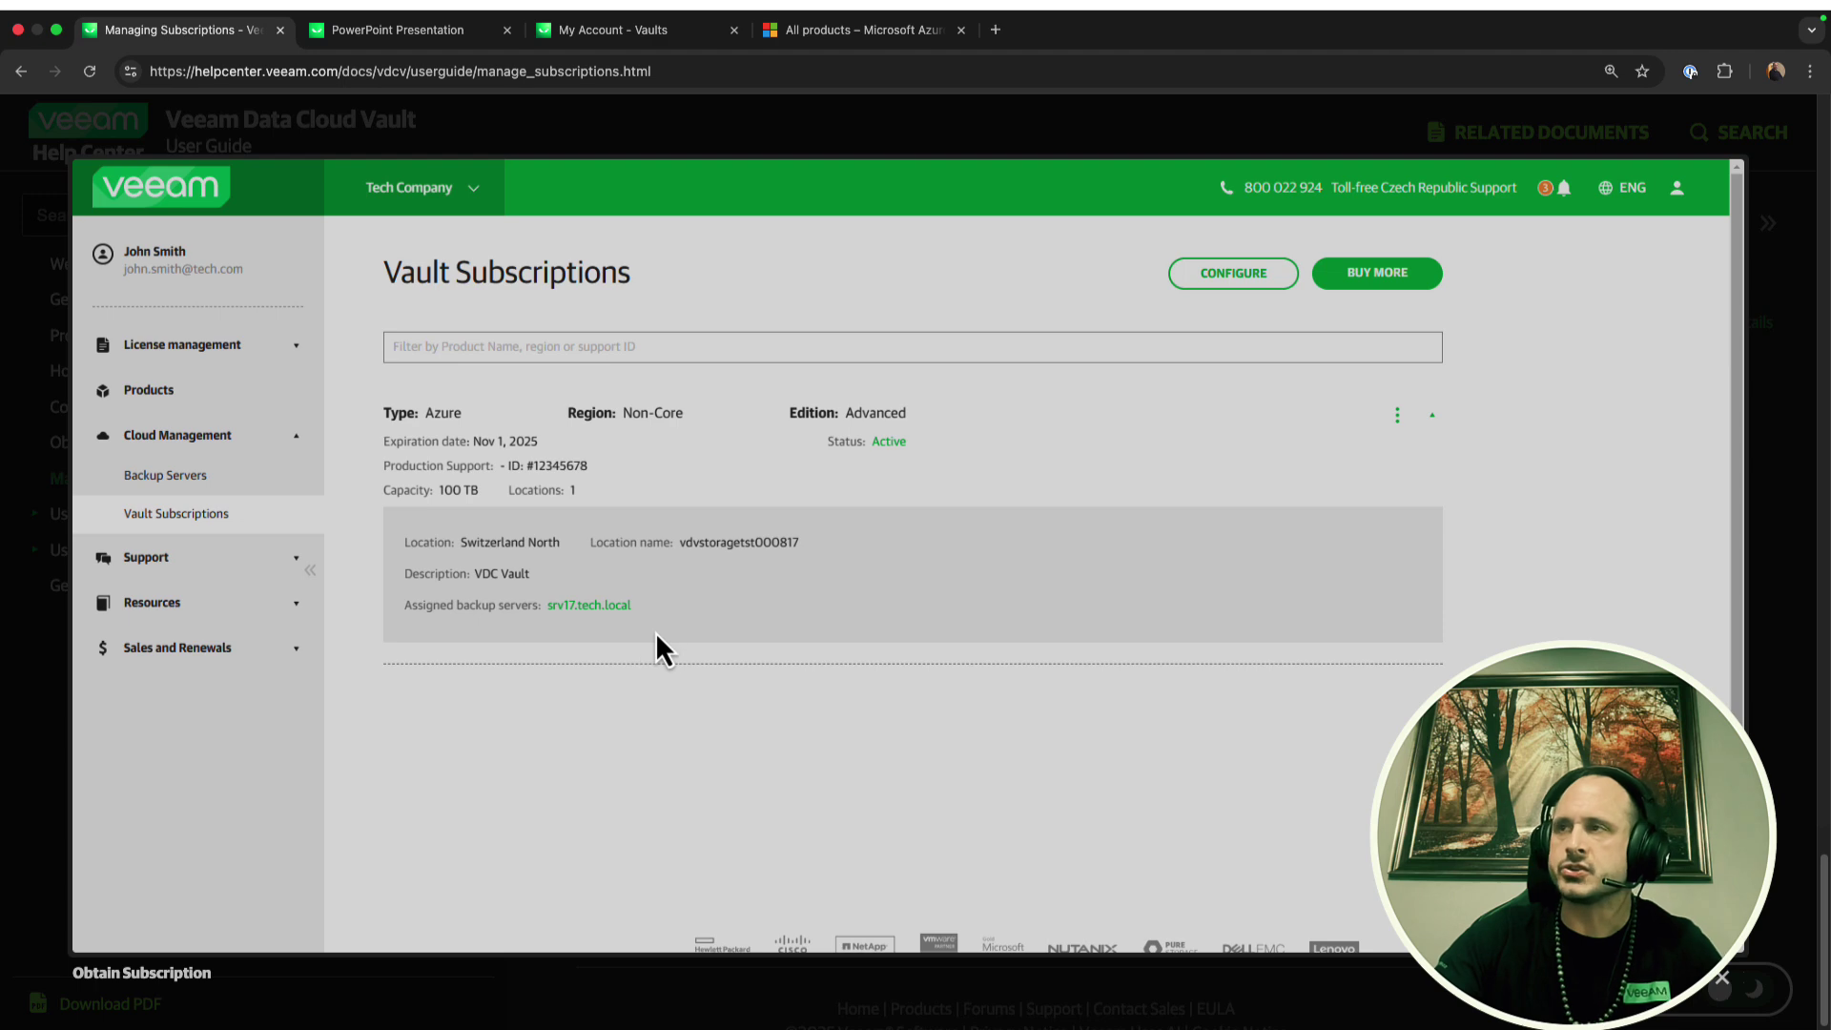
Step: Switch to Veeam Backup and Replication and start adding a Veeam Data Cloud Vault repository with its default name, up to the account settings
{"action": "mouse_move", "coordinate": [1308, 1025]}
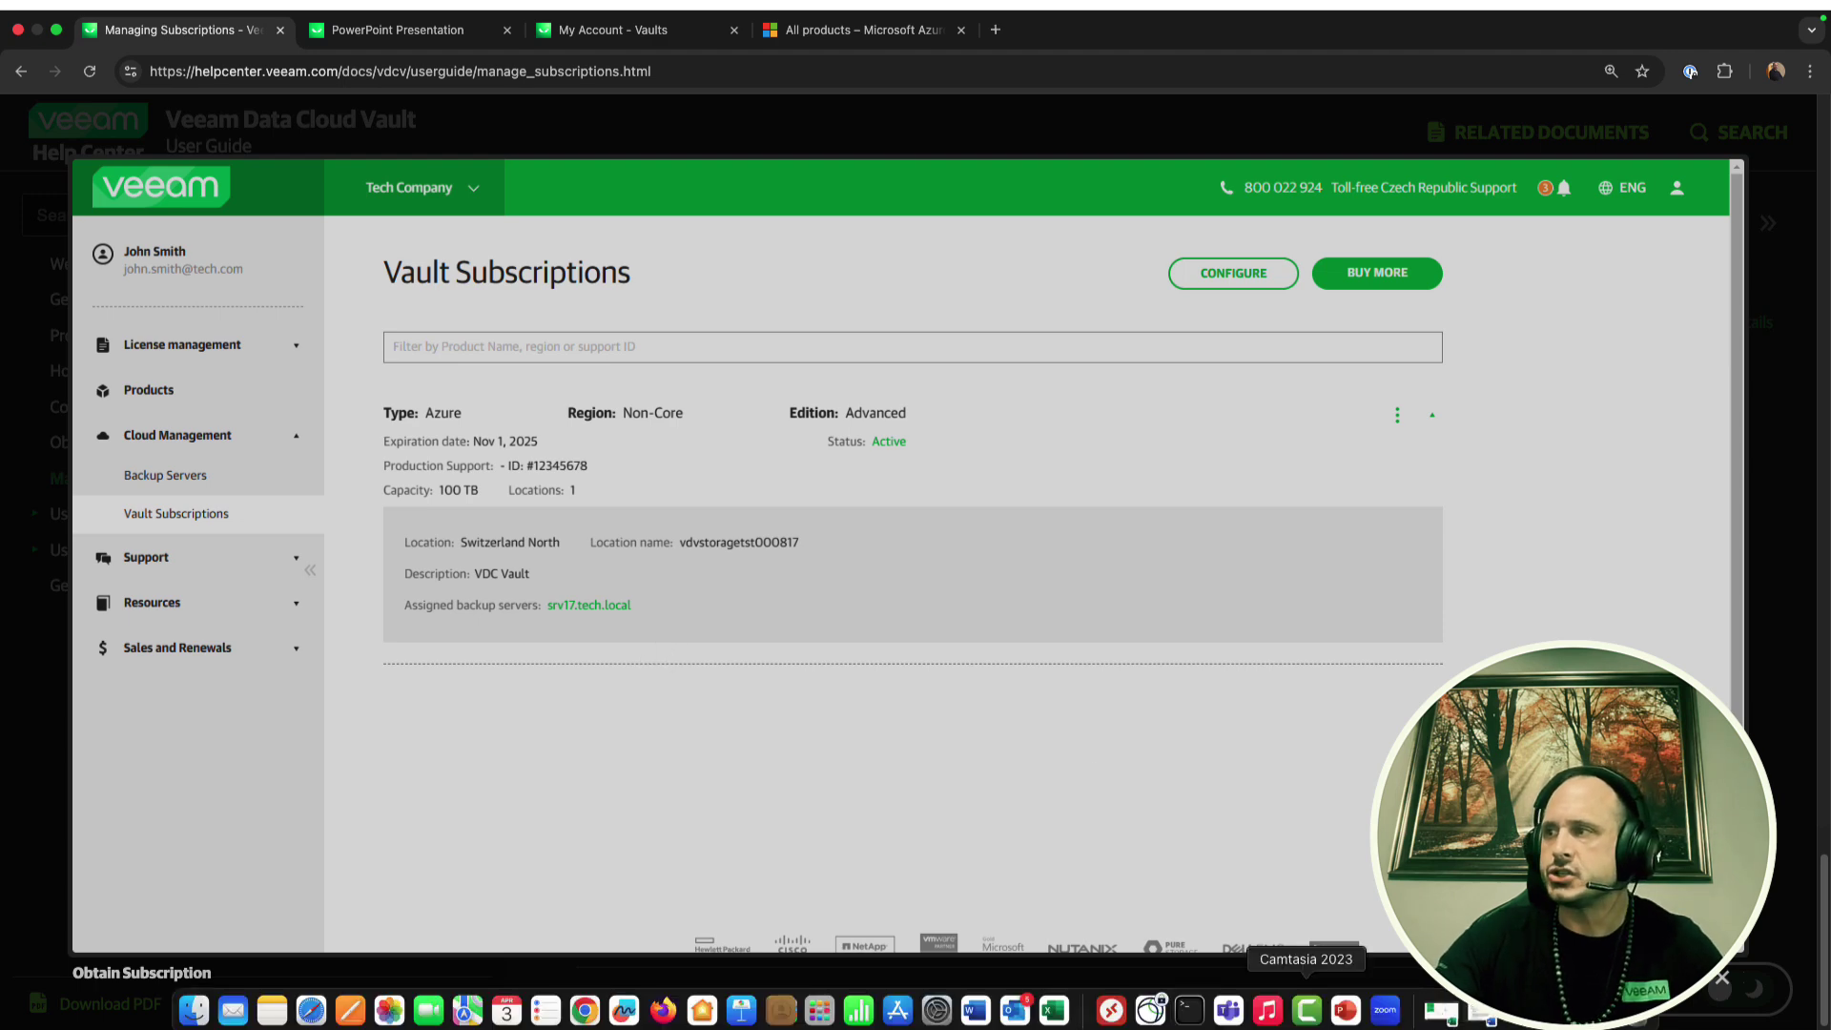
{"action": "left_click", "coordinate": [1115, 1017]}
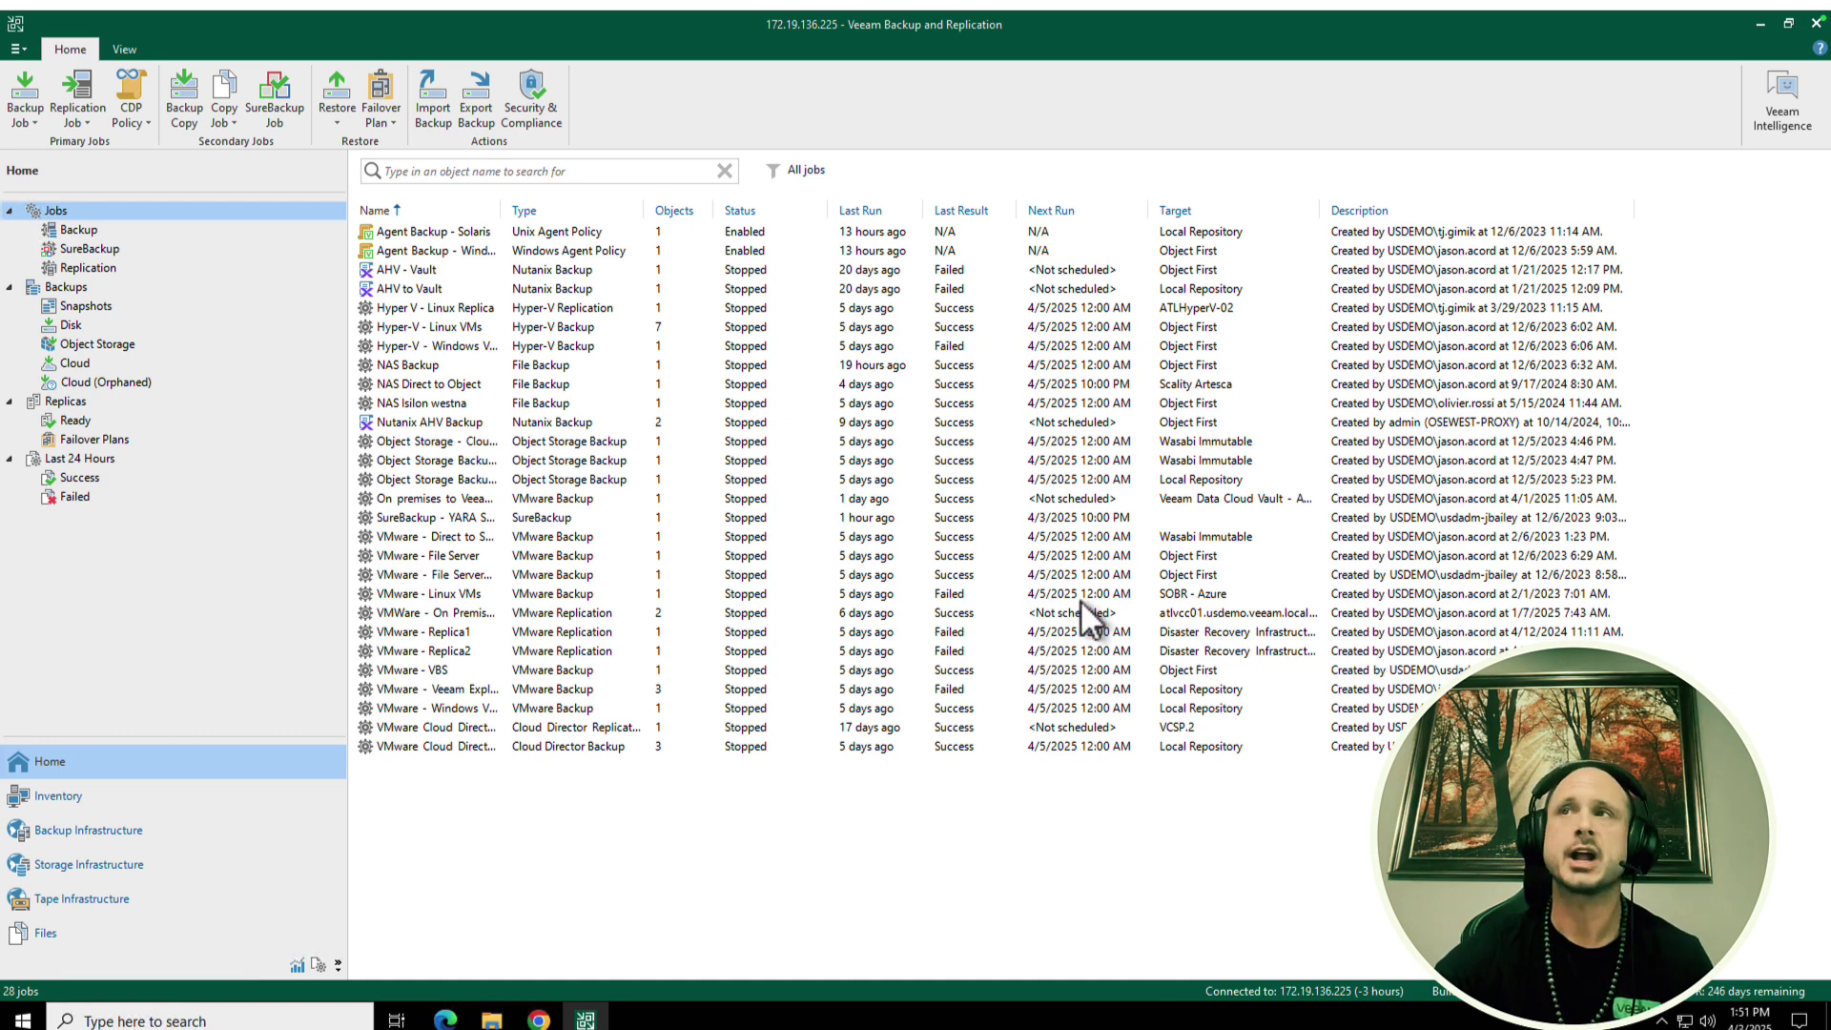
{"action": "left_click", "coordinate": [151, 832]}
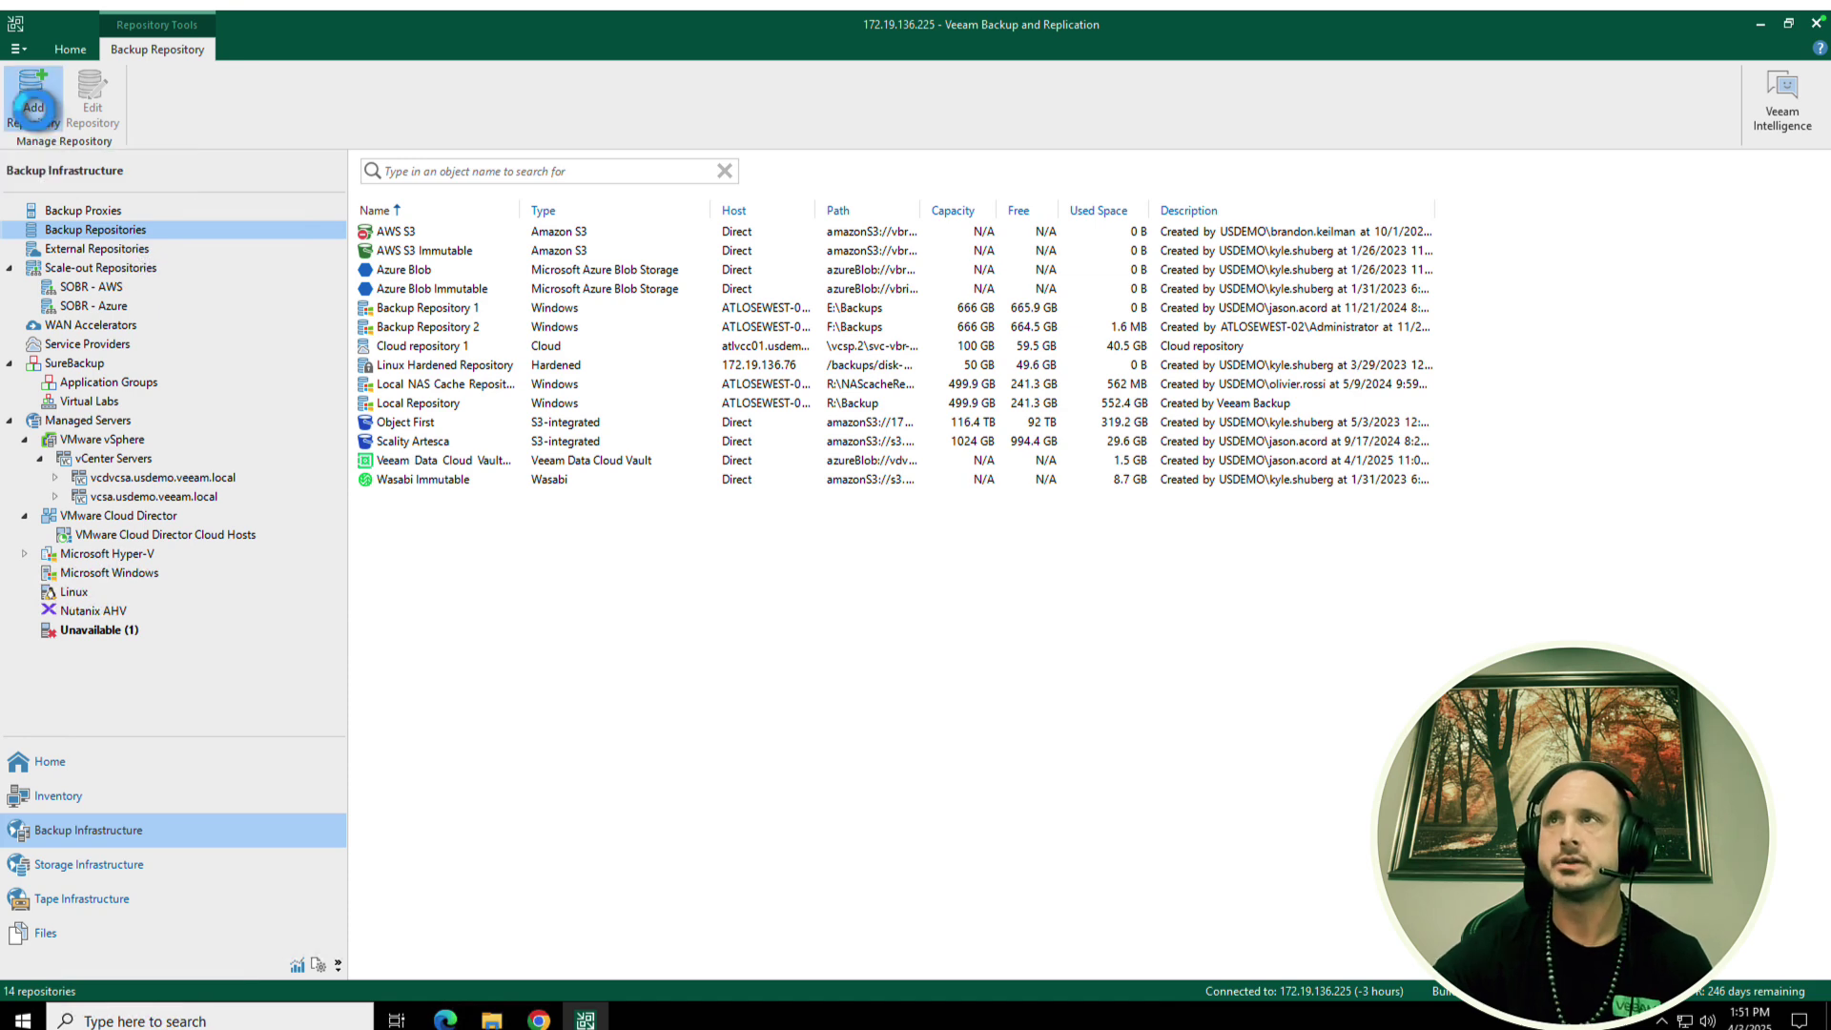
{"action": "left_click", "coordinate": [37, 111]}
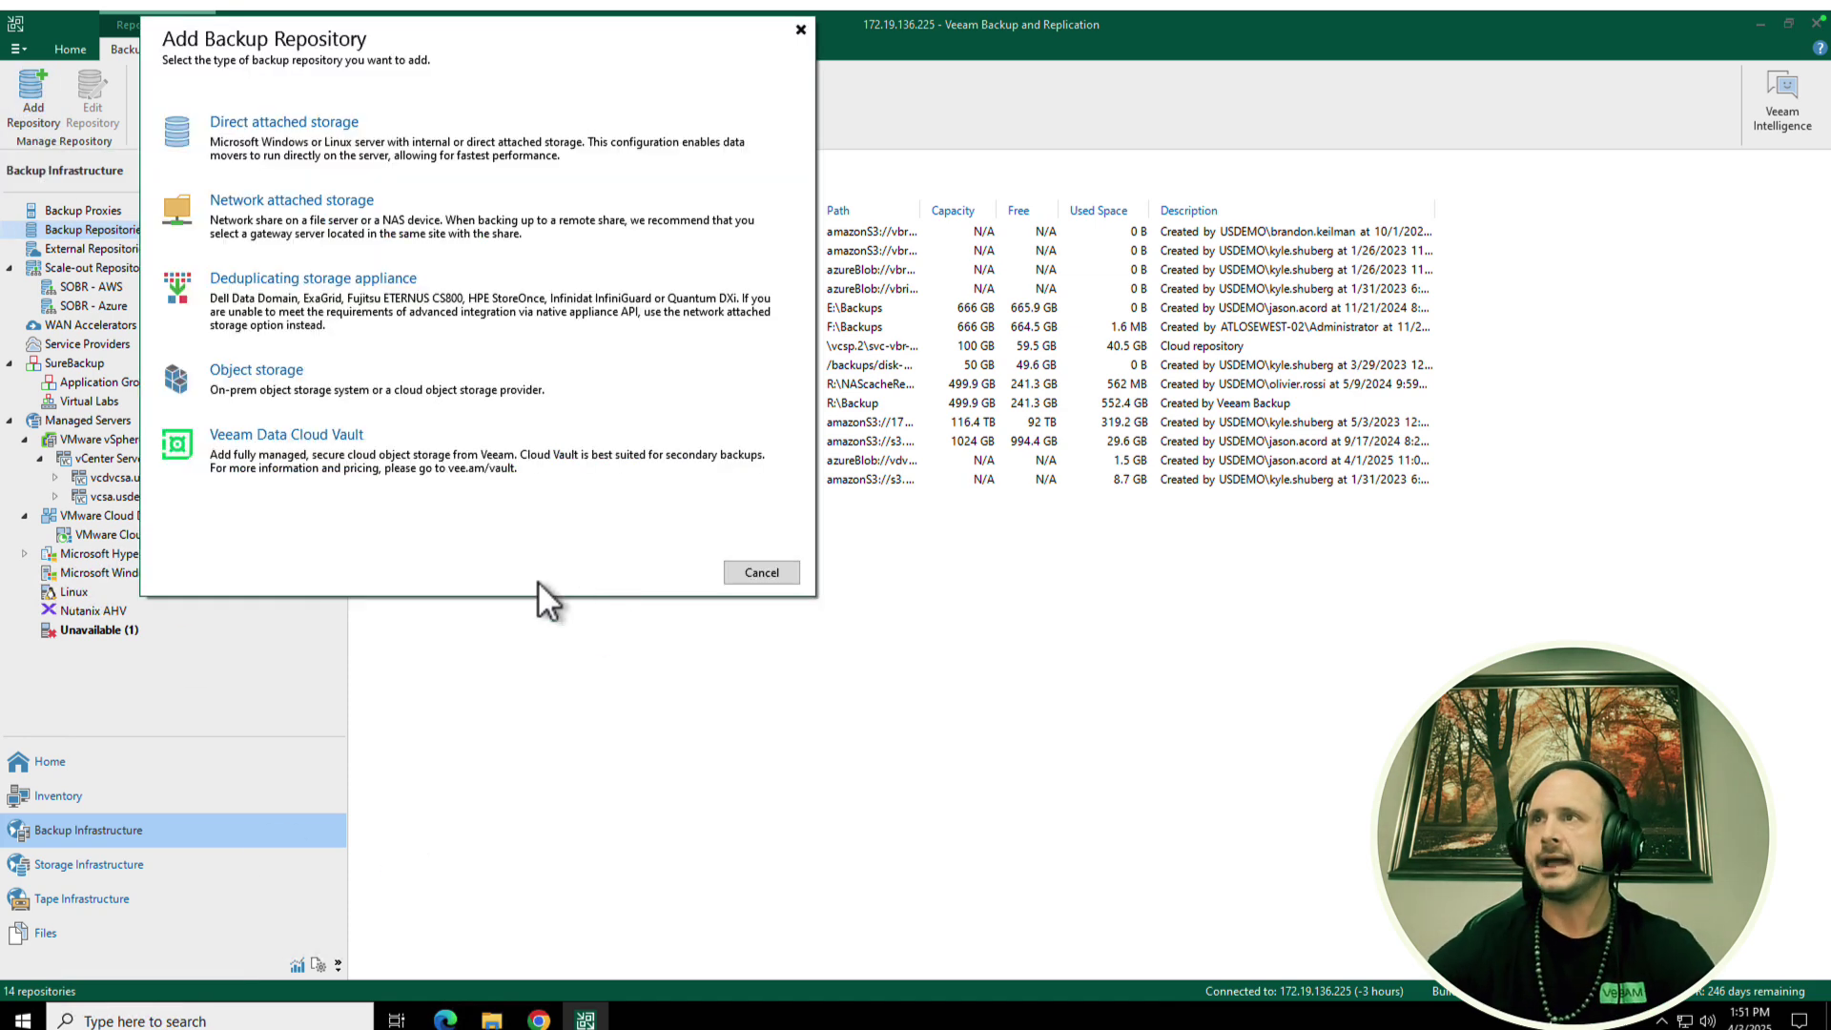
{"action": "left_click", "coordinate": [429, 474]}
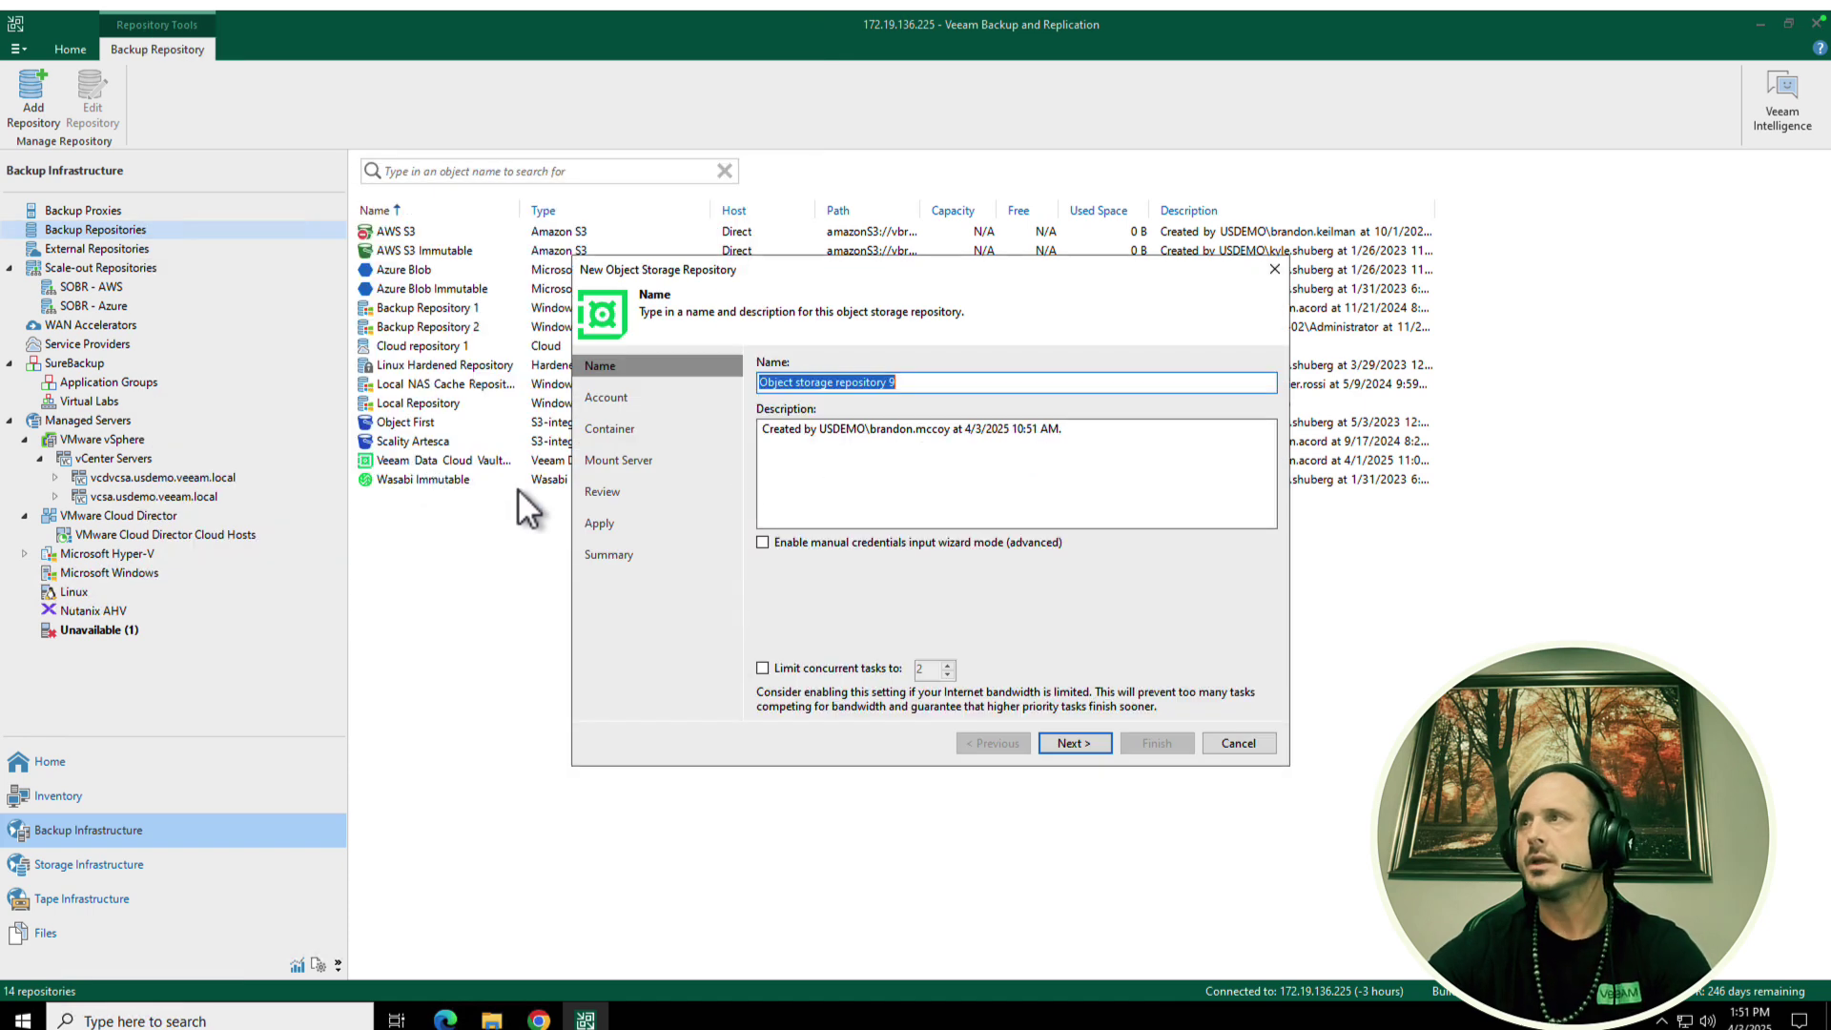
{"action": "left_click", "coordinate": [921, 386]}
{"action": "left_click_drag", "start_coordinate": [923, 386], "coordinate": [757, 382]}
{"action": "left_click", "coordinate": [1070, 742]}
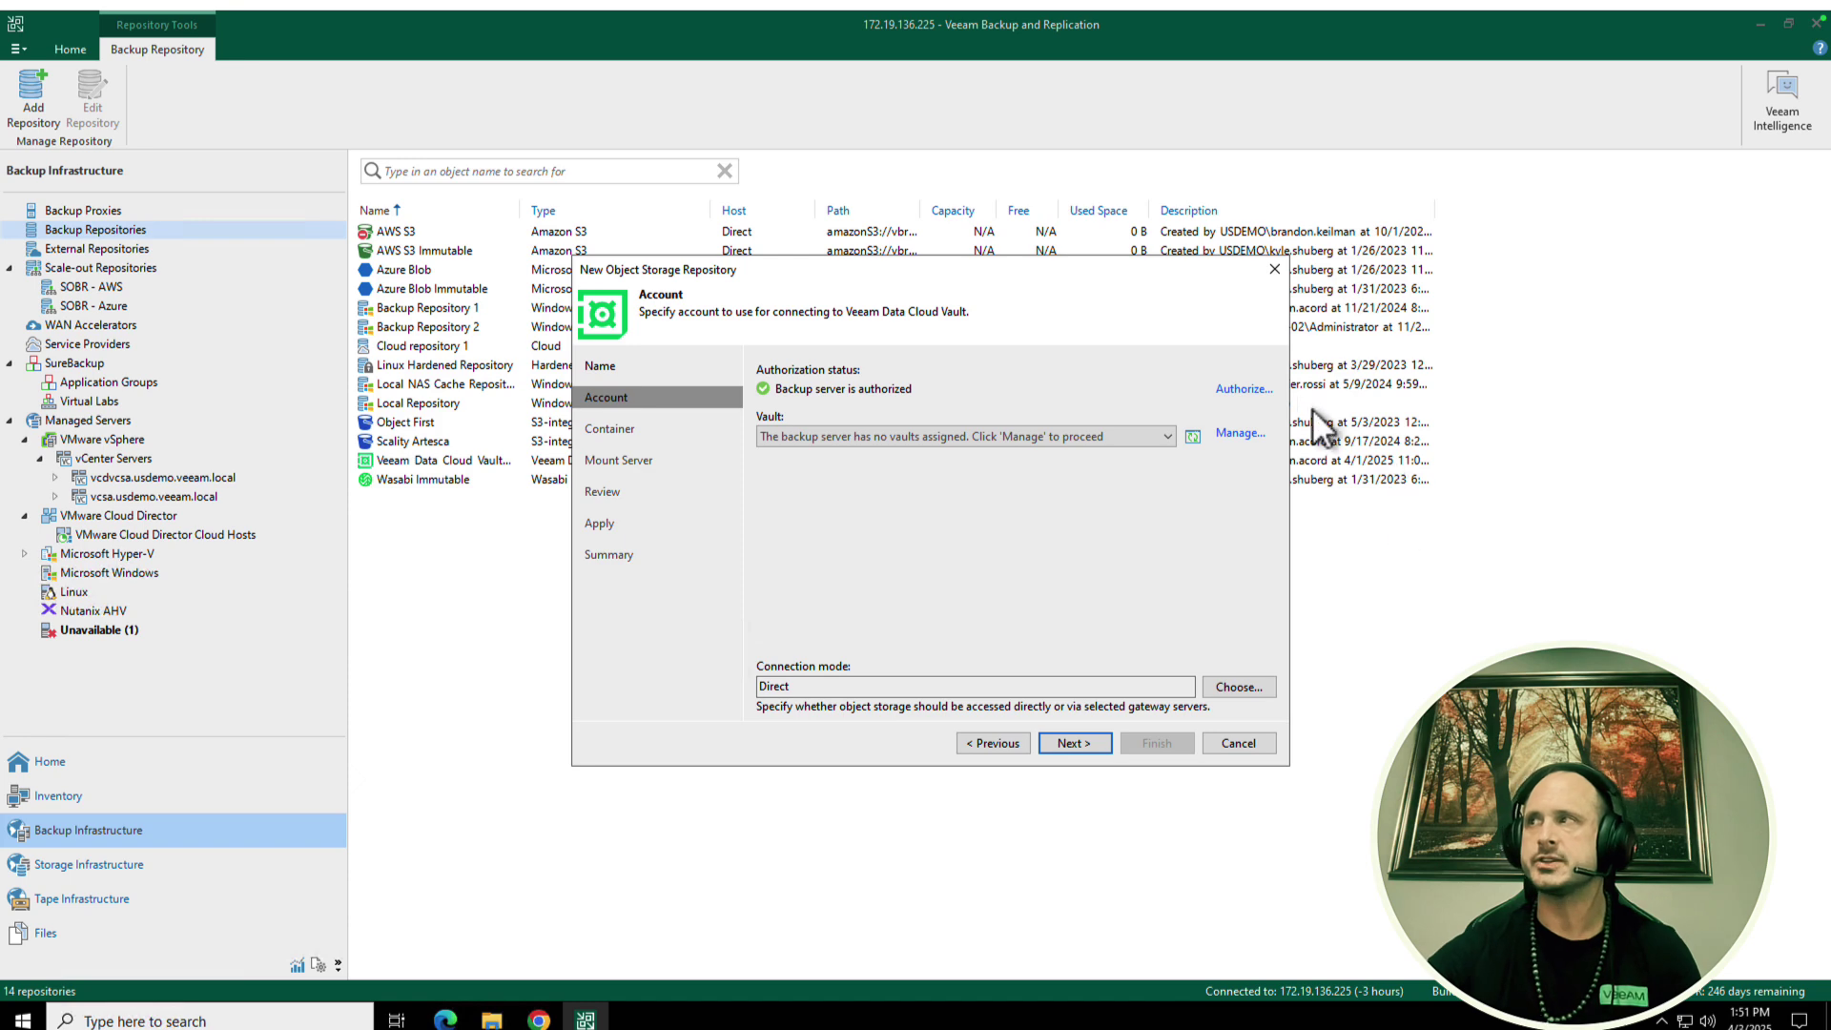
Step: View the backup server authorization sign-in and the vault management login page, and cancel the new repository
{"action": "left_click", "coordinate": [1244, 389]}
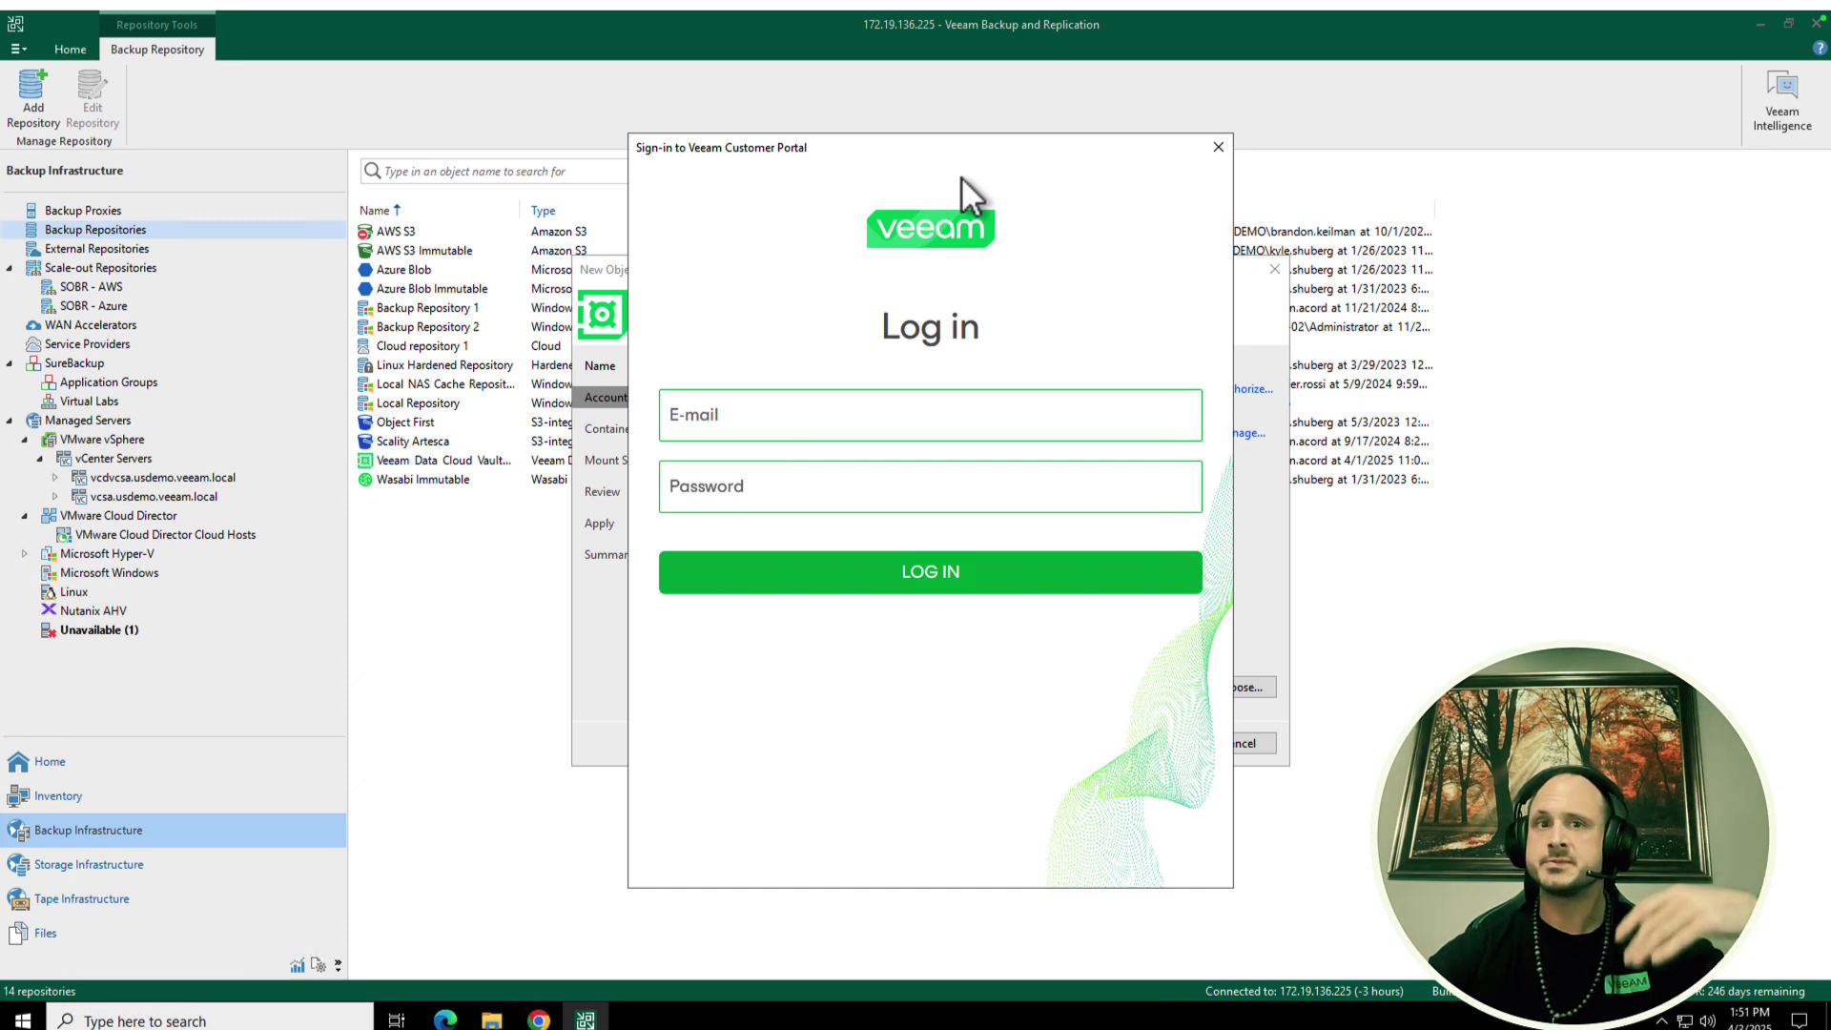
{"action": "left_click", "coordinate": [1218, 147]}
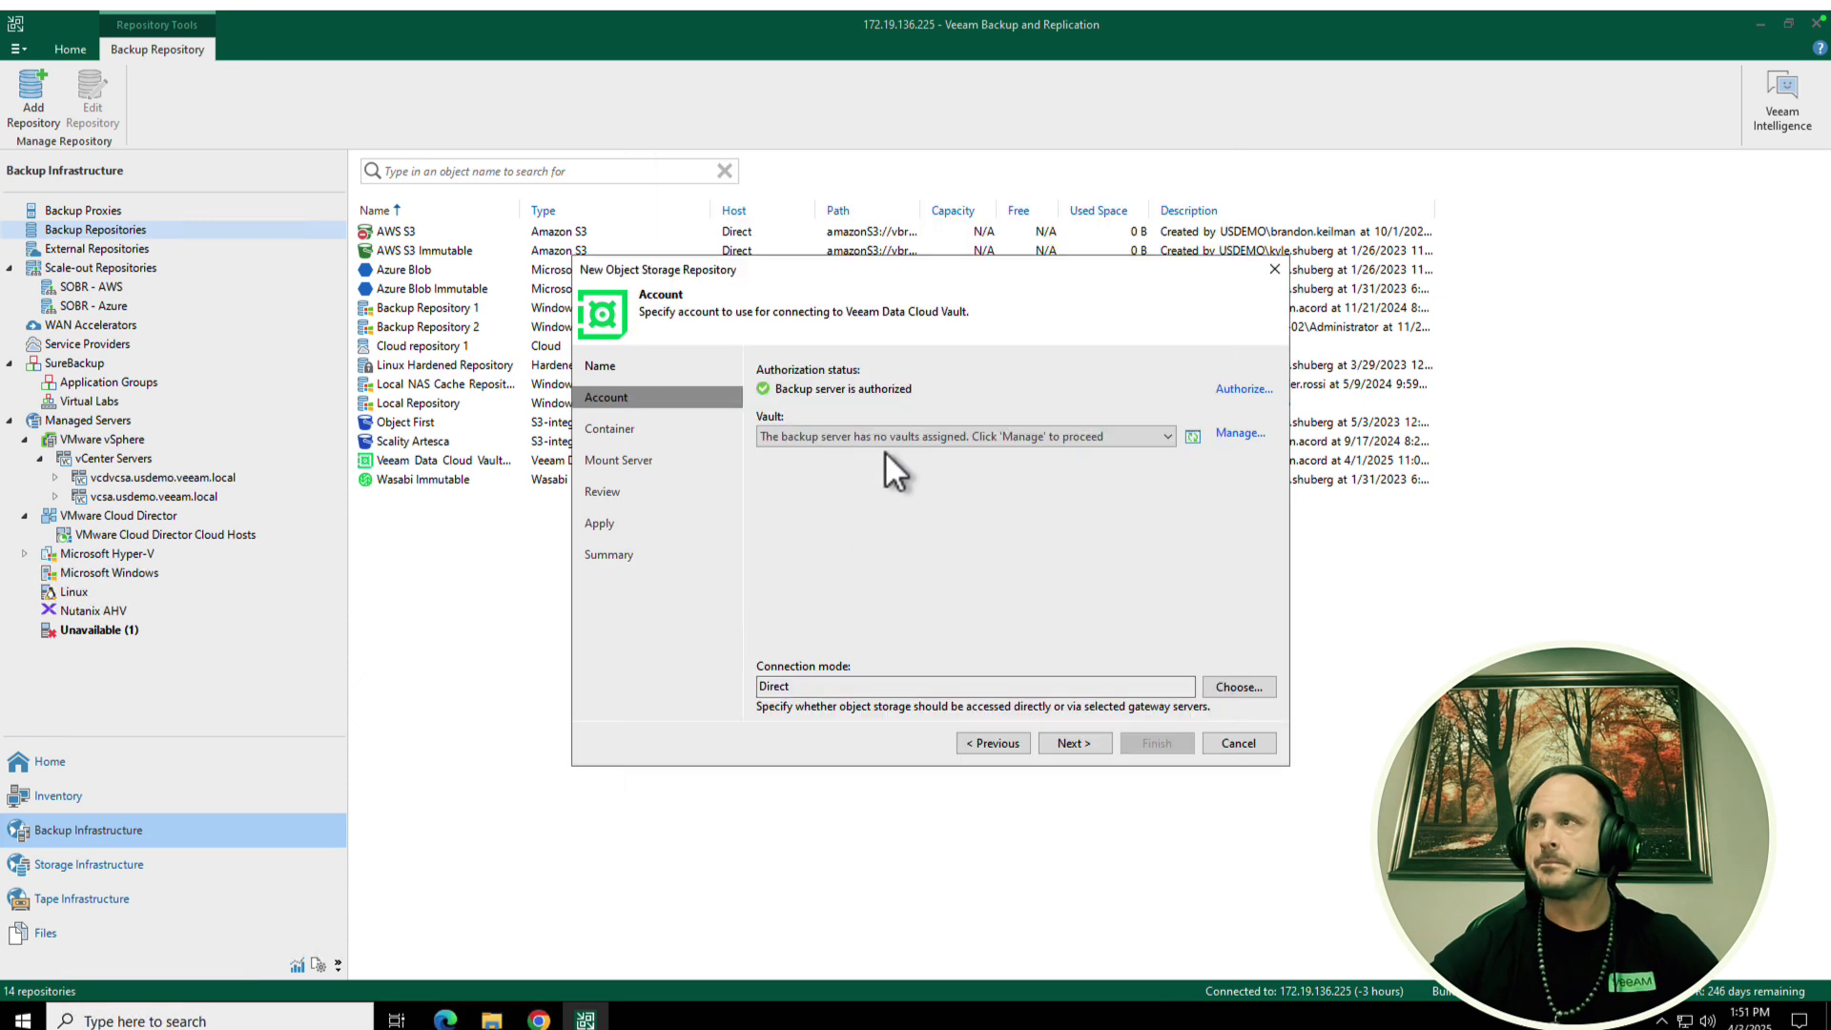
{"action": "left_click", "coordinate": [1239, 434]}
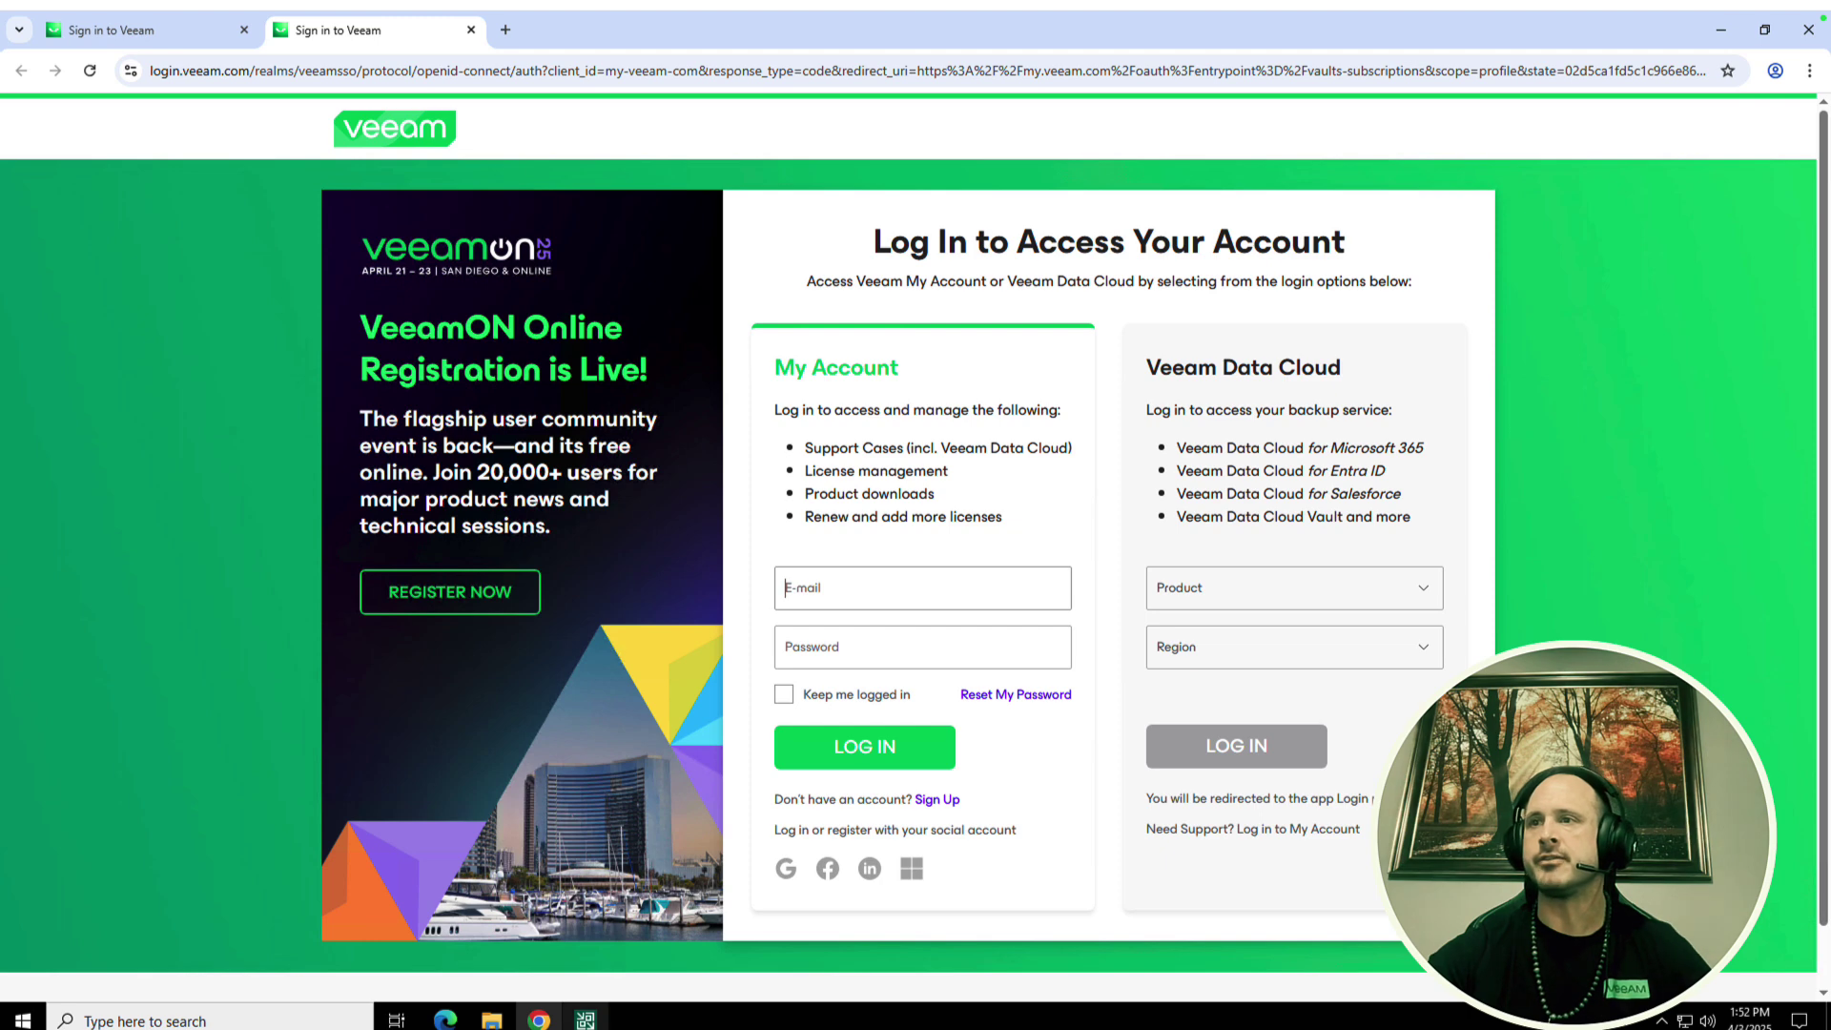
{"action": "mouse_move", "coordinate": [586, 1018]}
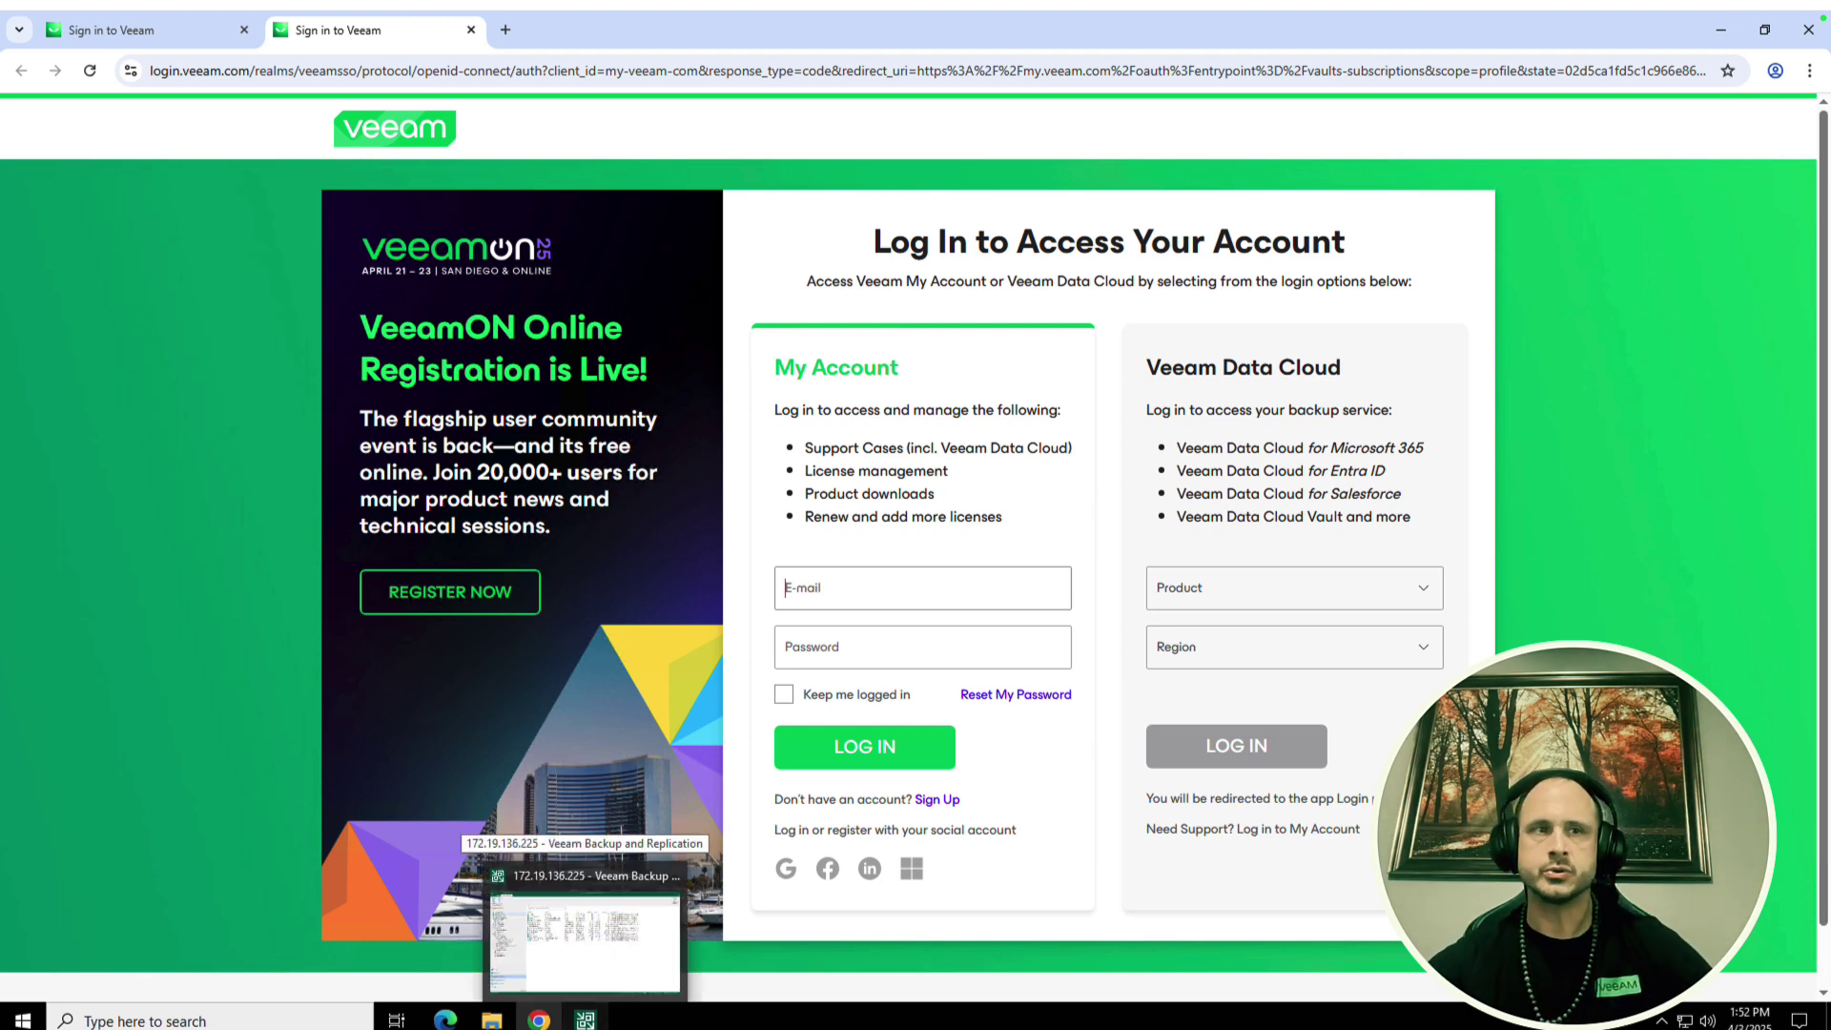
{"action": "left_click", "coordinate": [585, 942]}
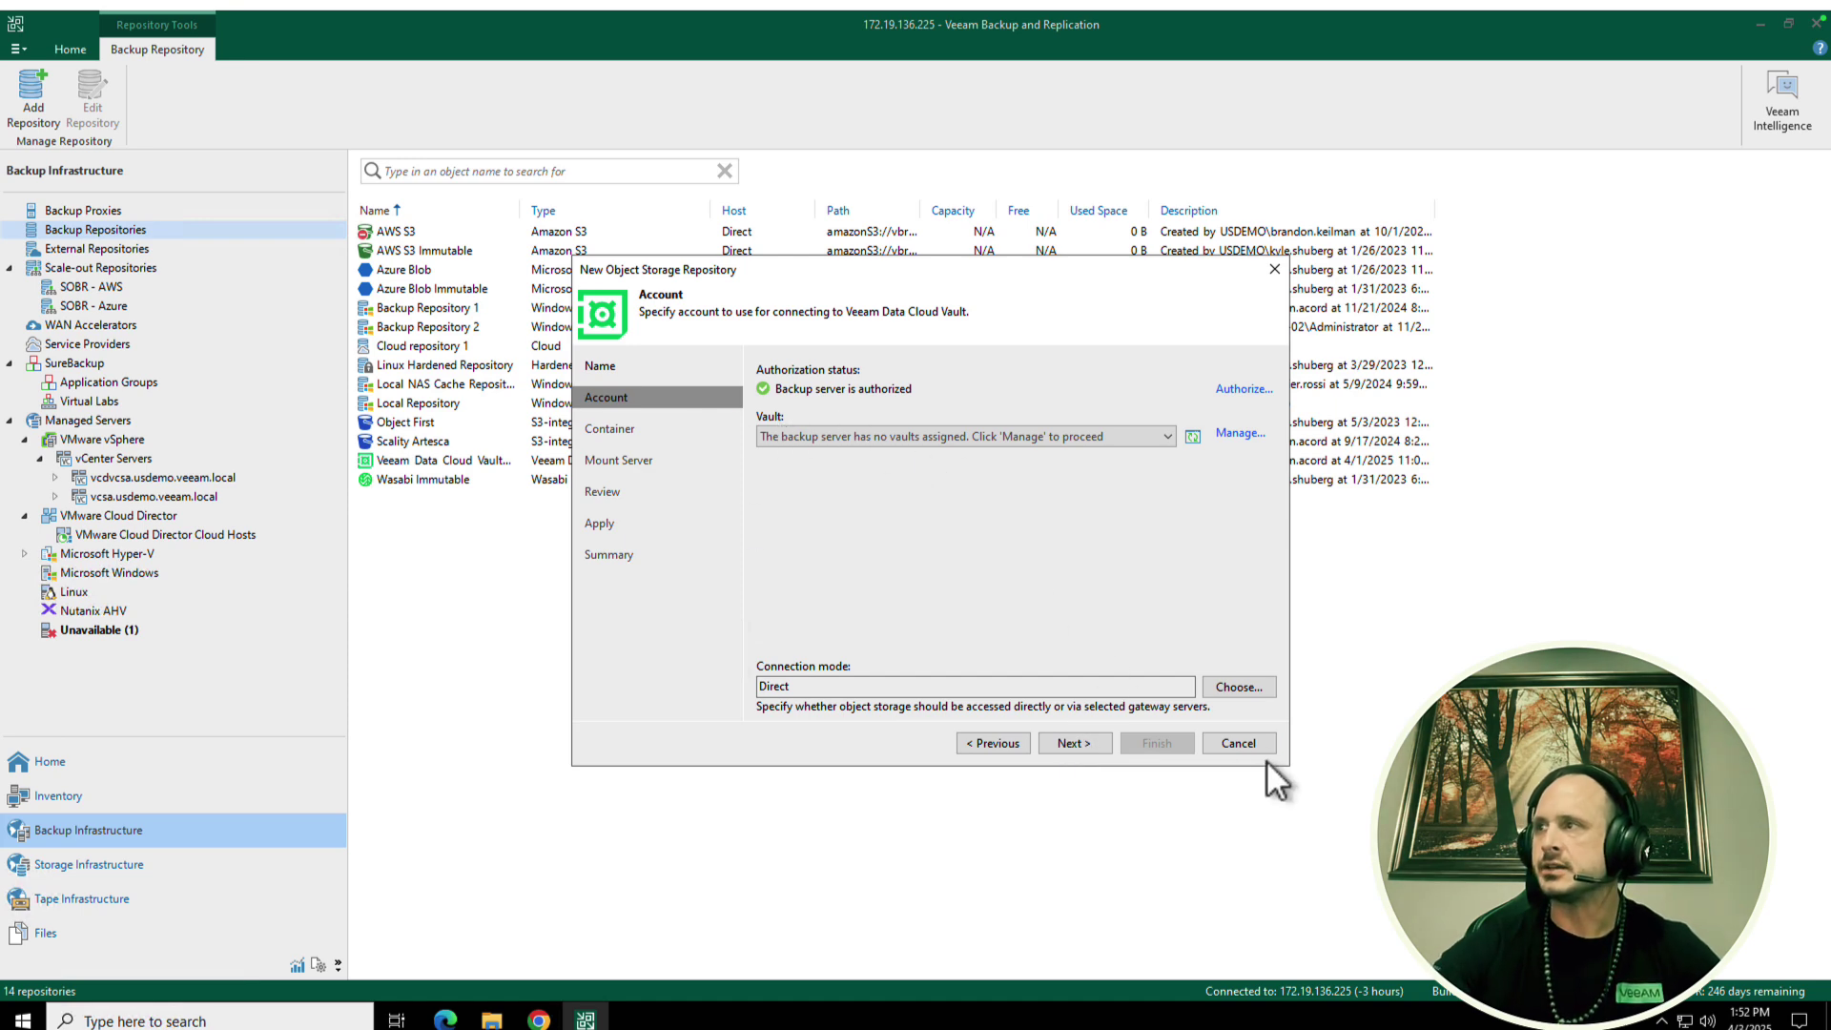
{"action": "left_click", "coordinate": [1240, 743]}
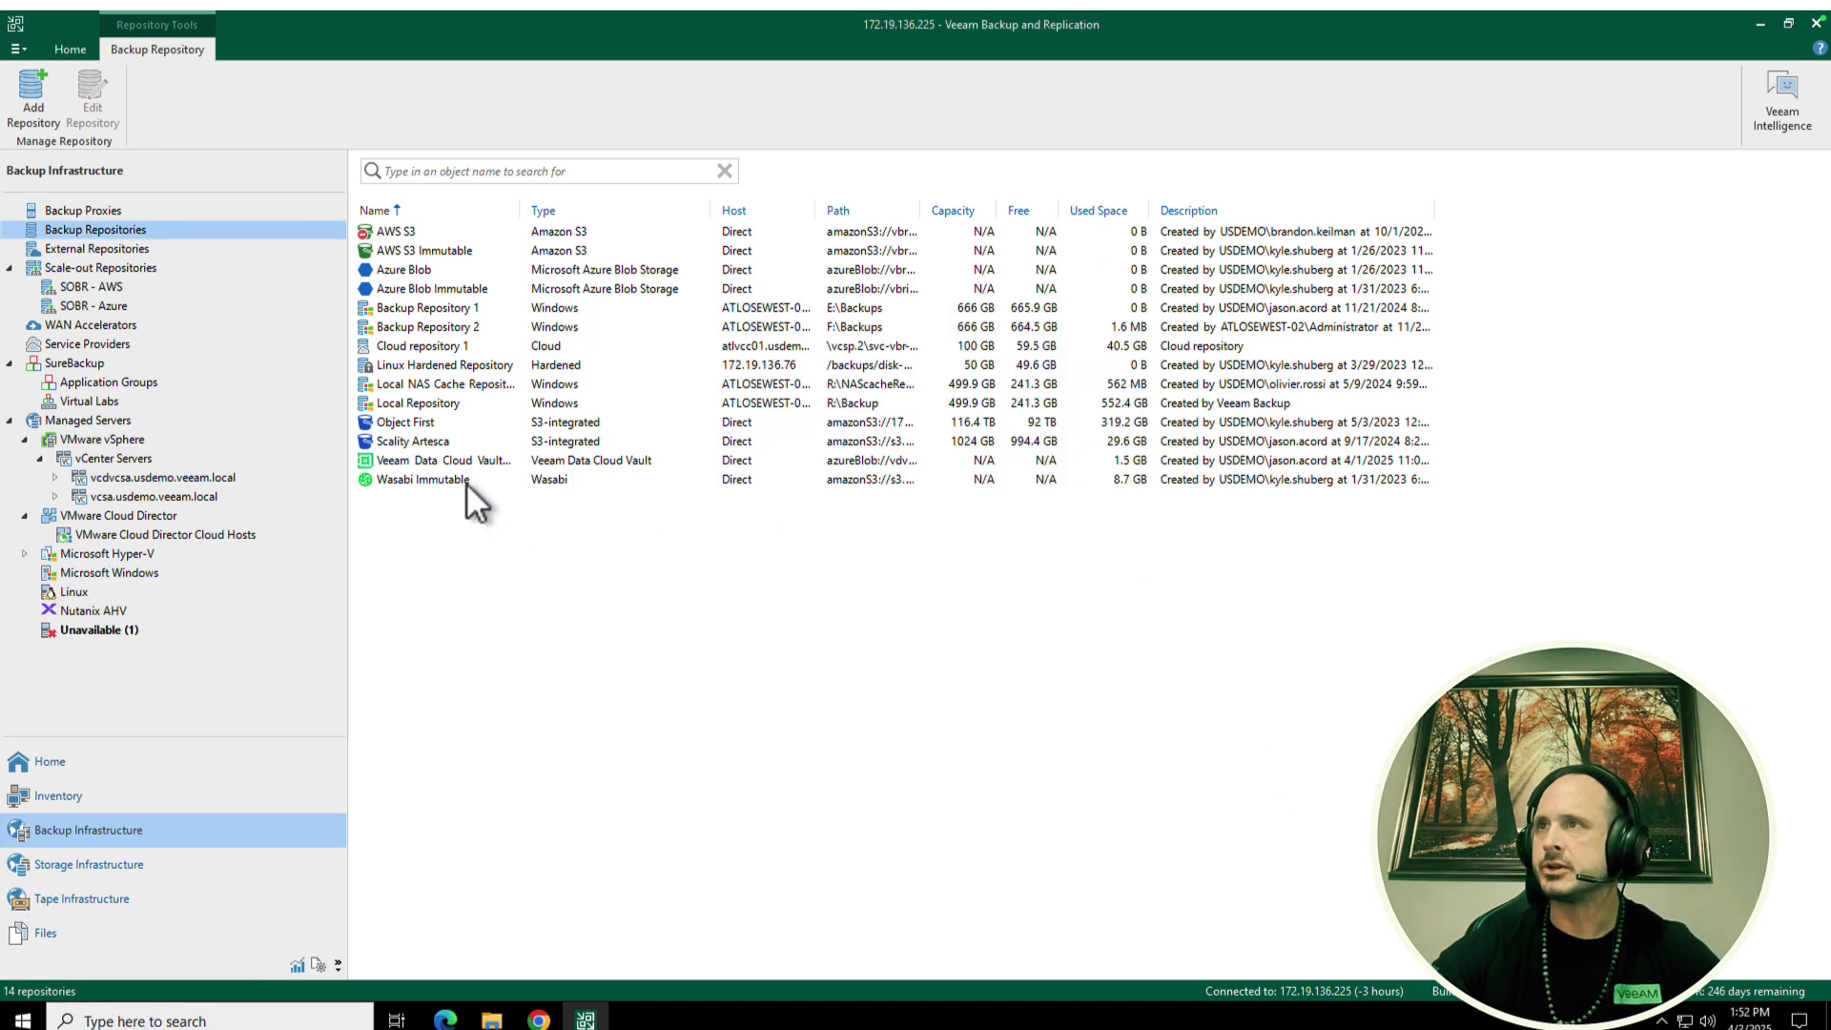
Step: Review the name, account and container settings of the Veeam Data Cloud Vault - Advanced repository and exit without applying changes
{"action": "right_click", "coordinate": [433, 463]}
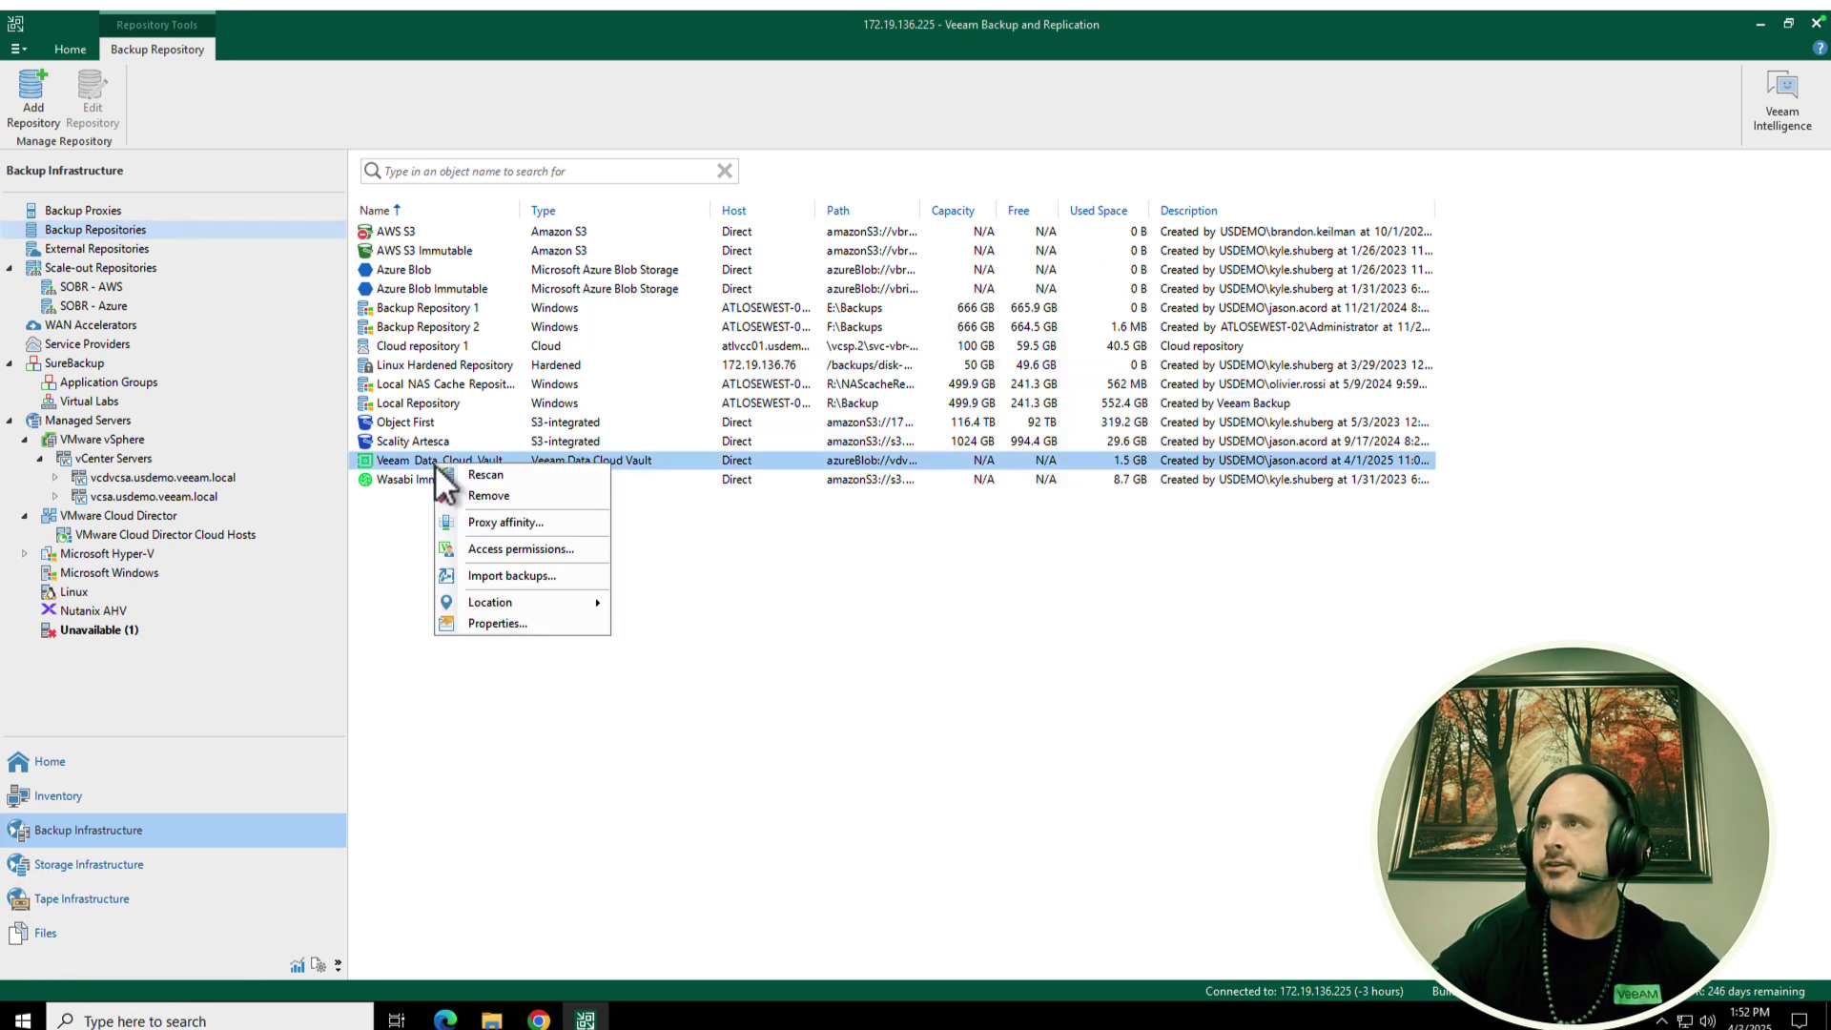
{"action": "left_click", "coordinate": [505, 620]}
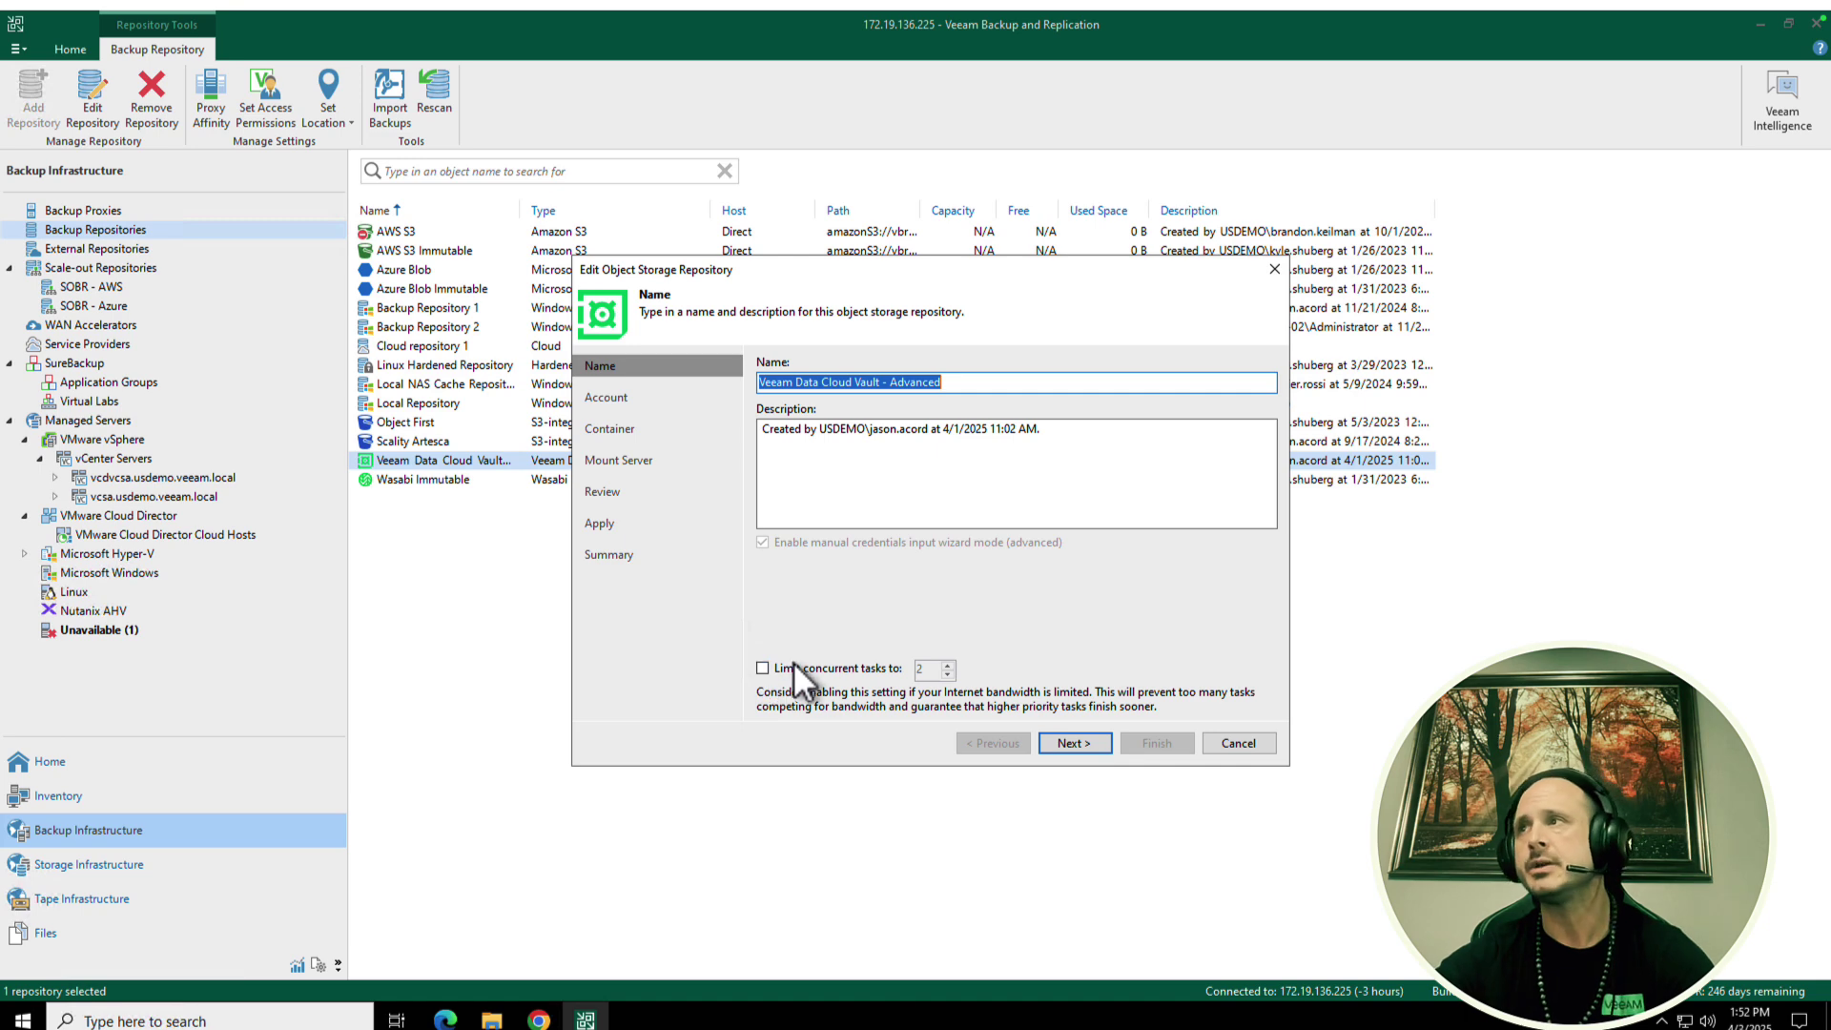
{"action": "left_click", "coordinate": [1091, 750]}
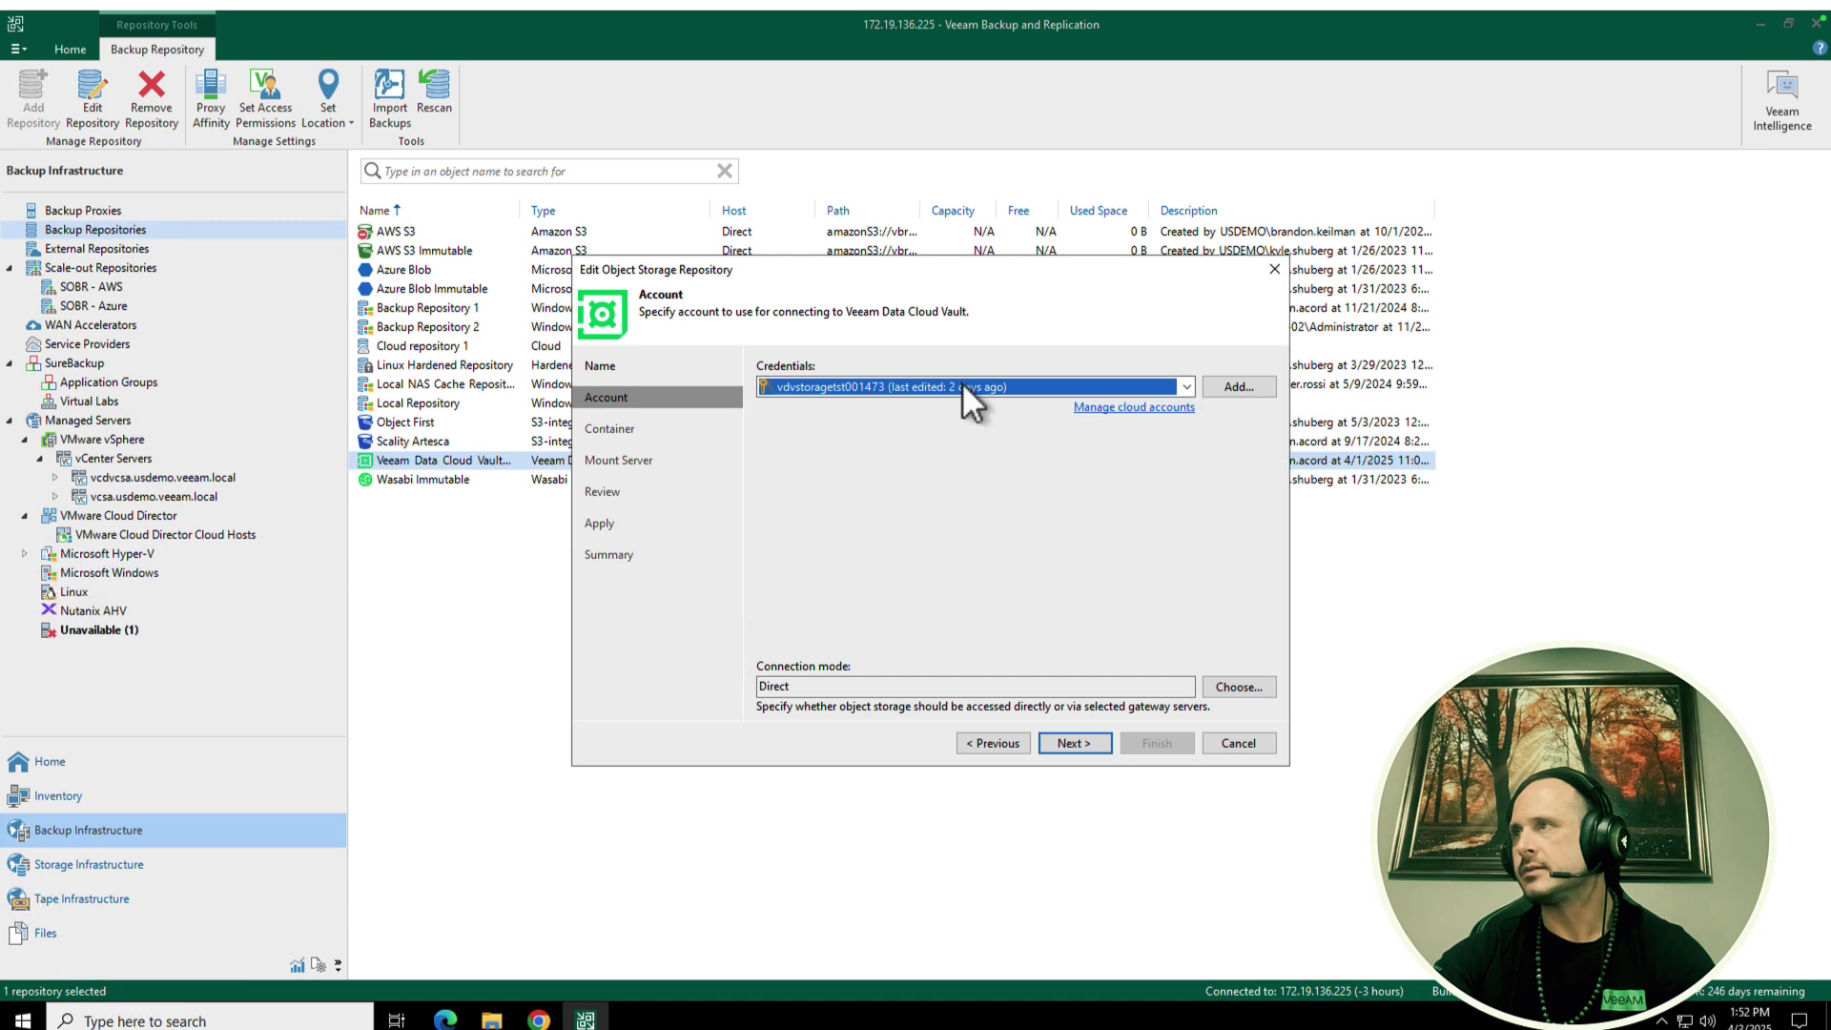
{"action": "left_click", "coordinate": [1068, 742]}
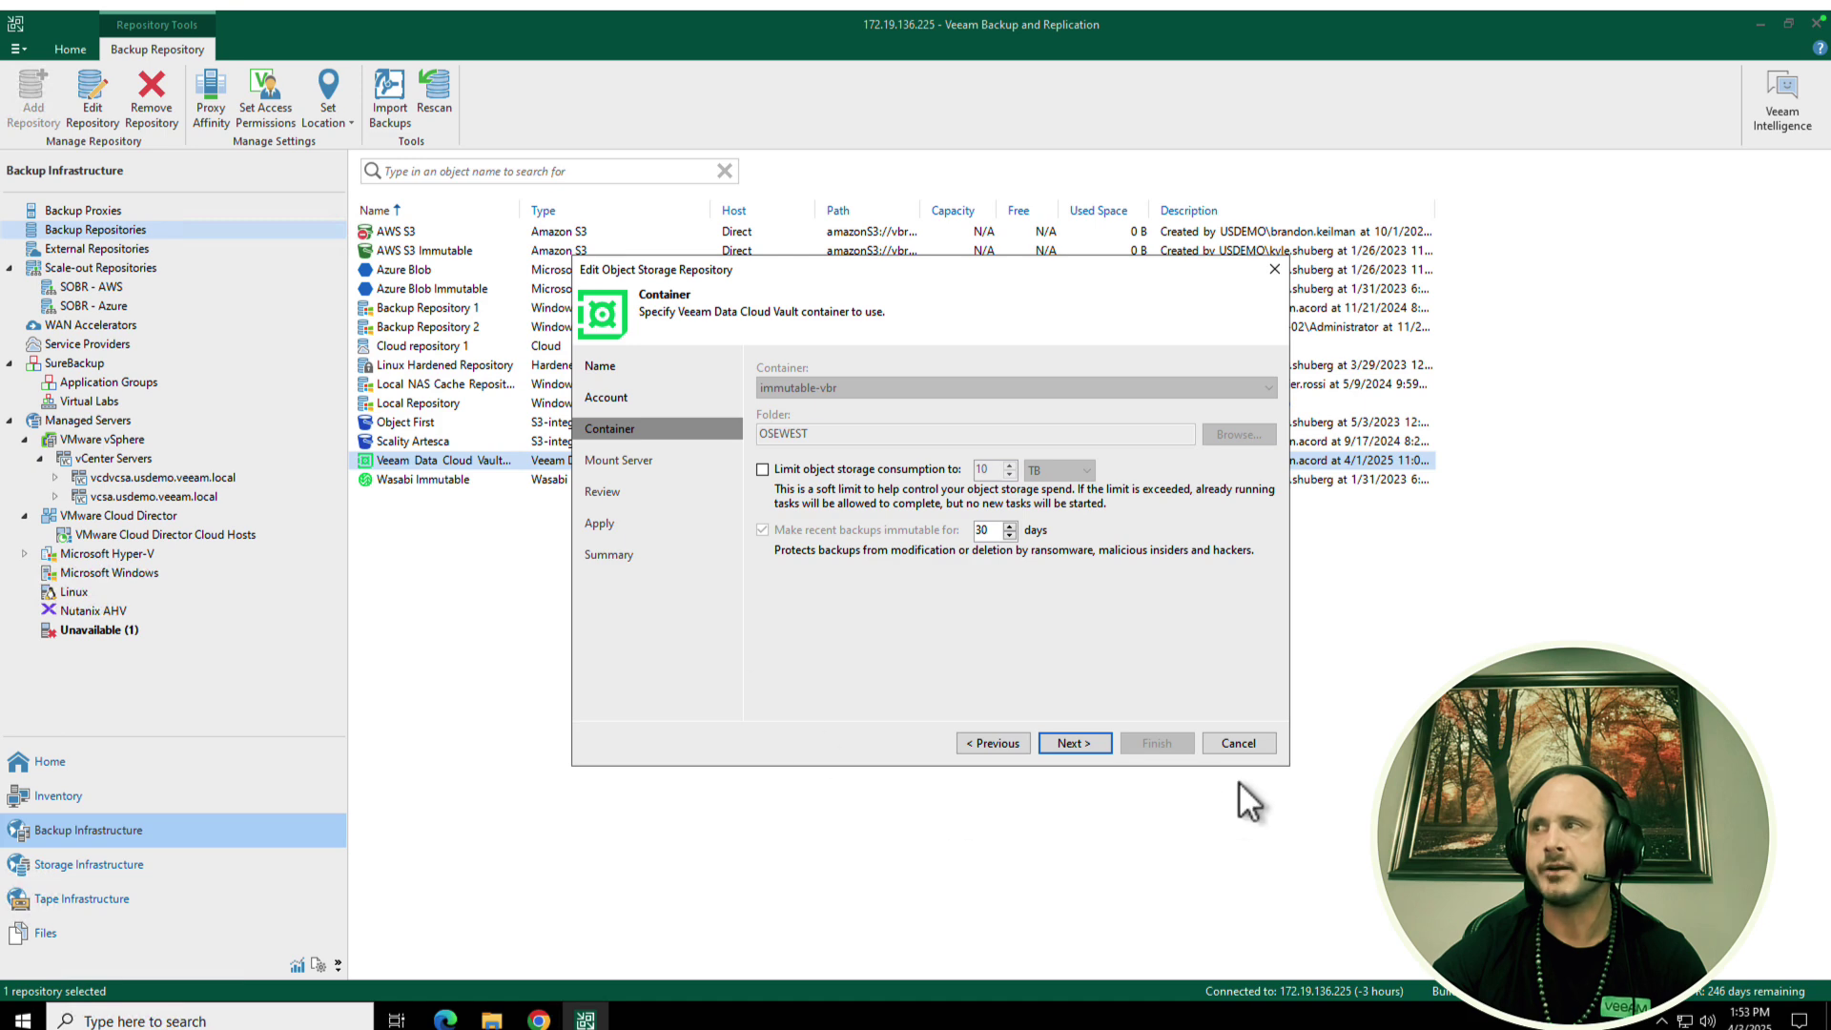
{"action": "left_click", "coordinate": [1248, 749]}
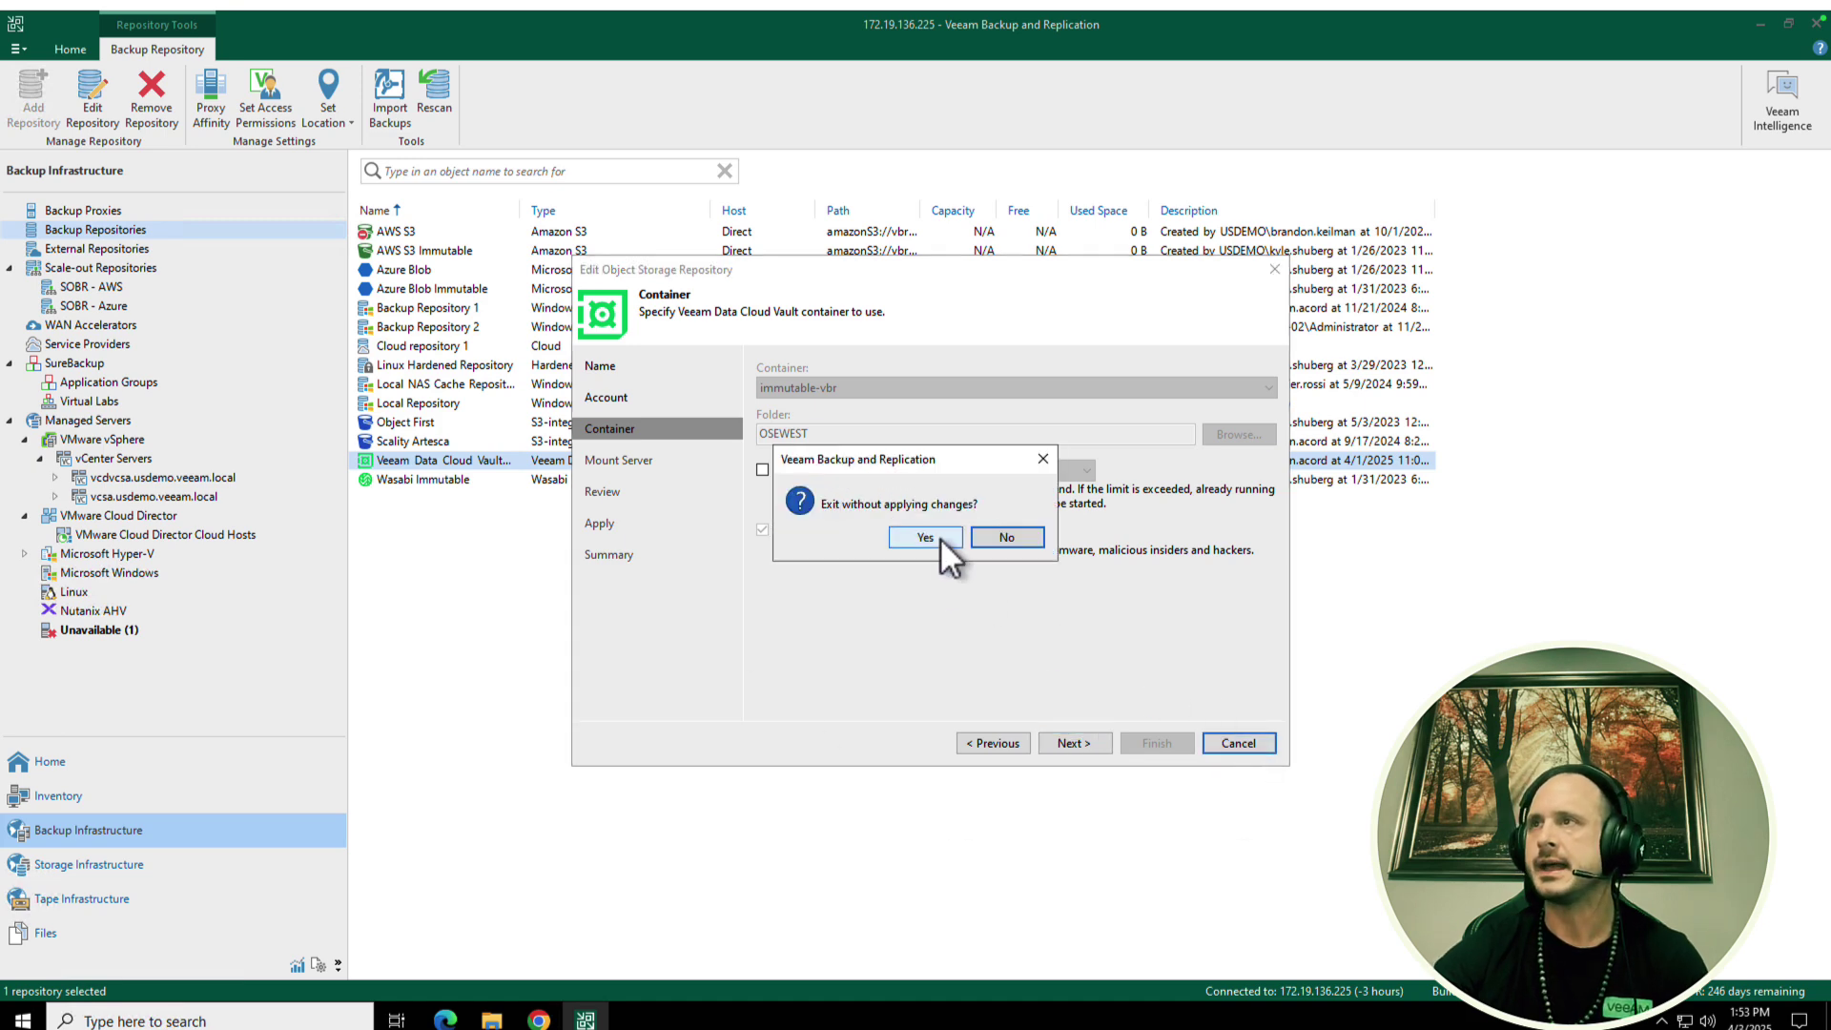
{"action": "left_click", "coordinate": [941, 537]}
{"action": "left_click", "coordinate": [72, 761]}
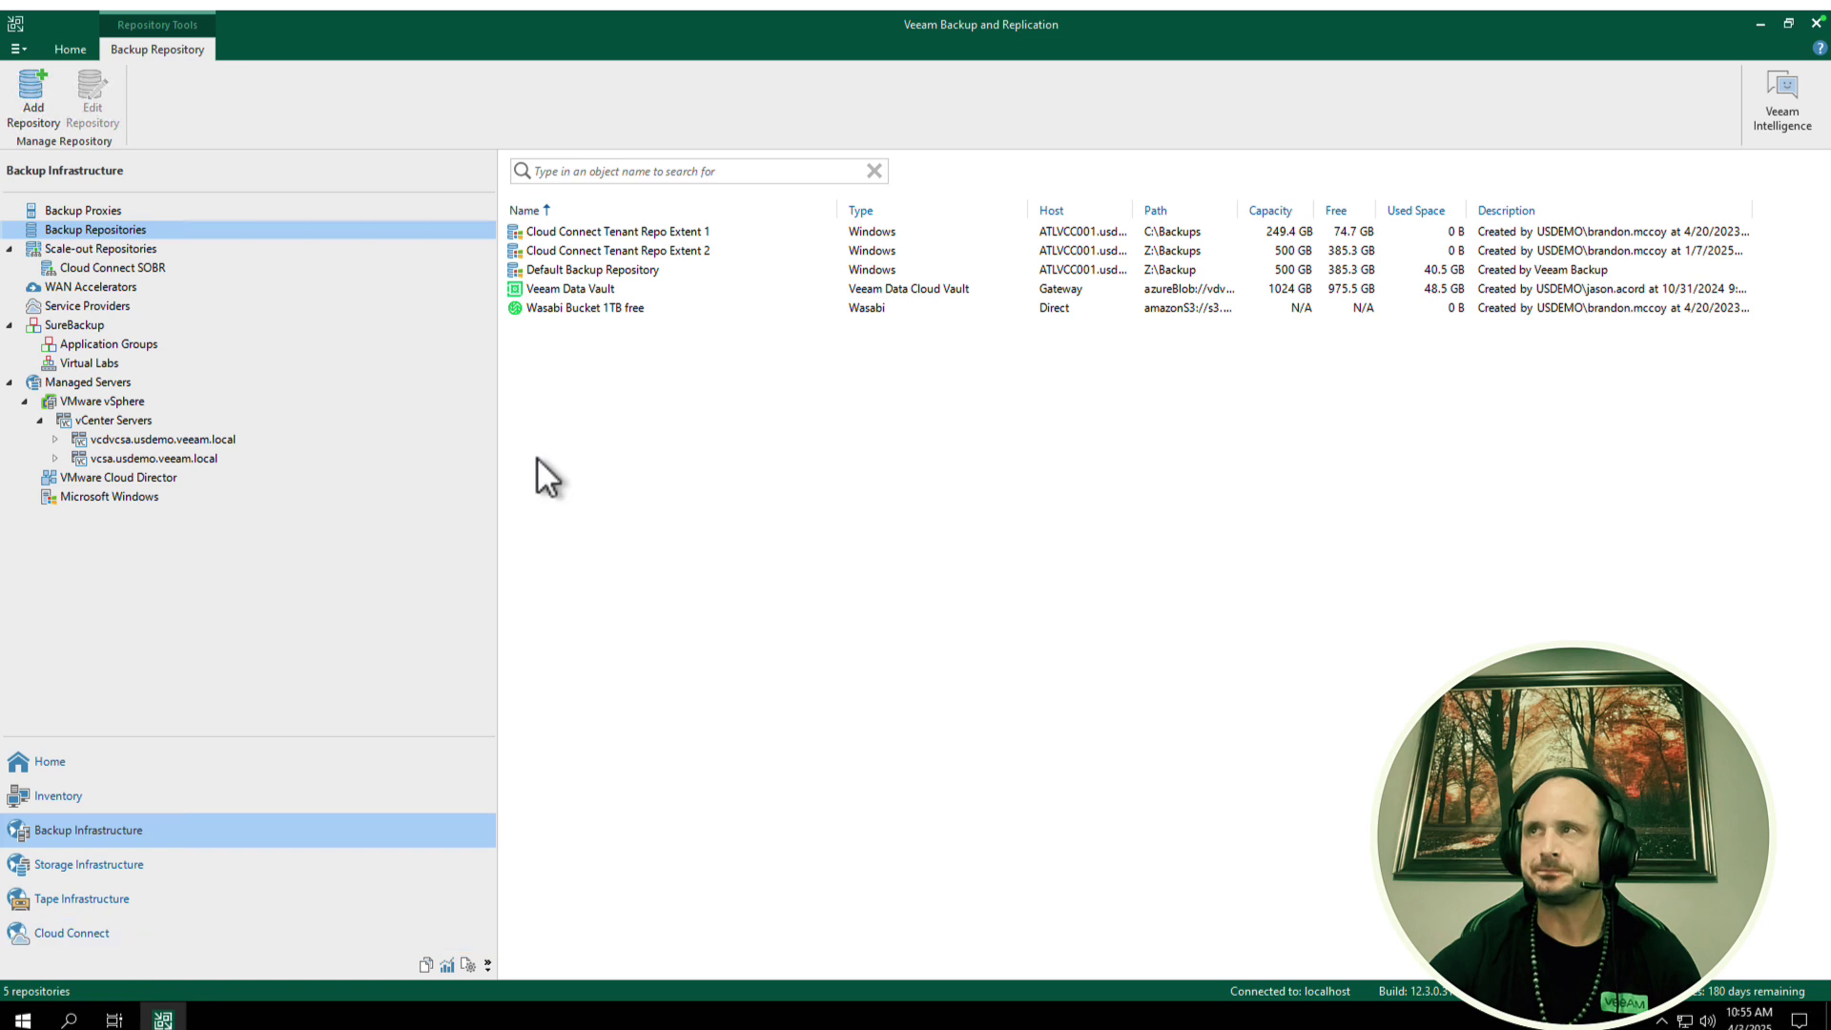
Step: Review the Veeam Data Vault repository's credentials and gateway server connection mode, and close its properties without finishing the wizard
{"action": "right_click", "coordinate": [609, 290]}
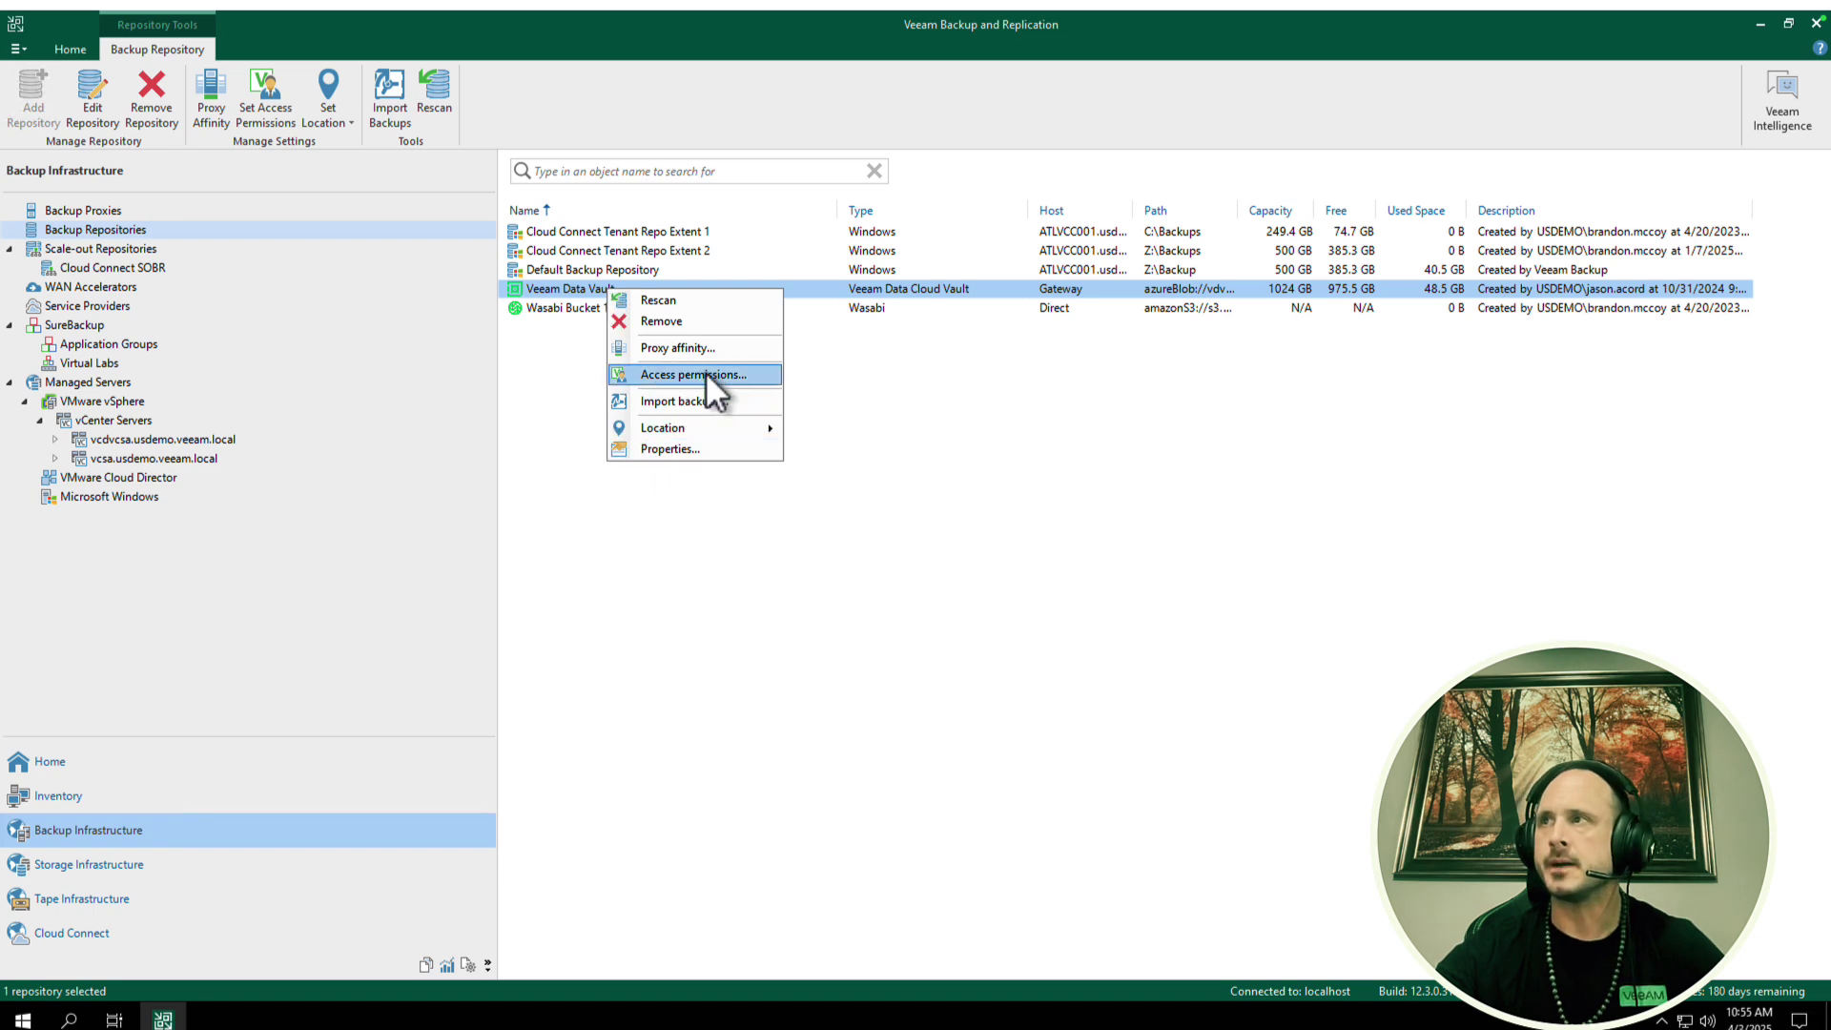
{"action": "left_click", "coordinate": [667, 450]}
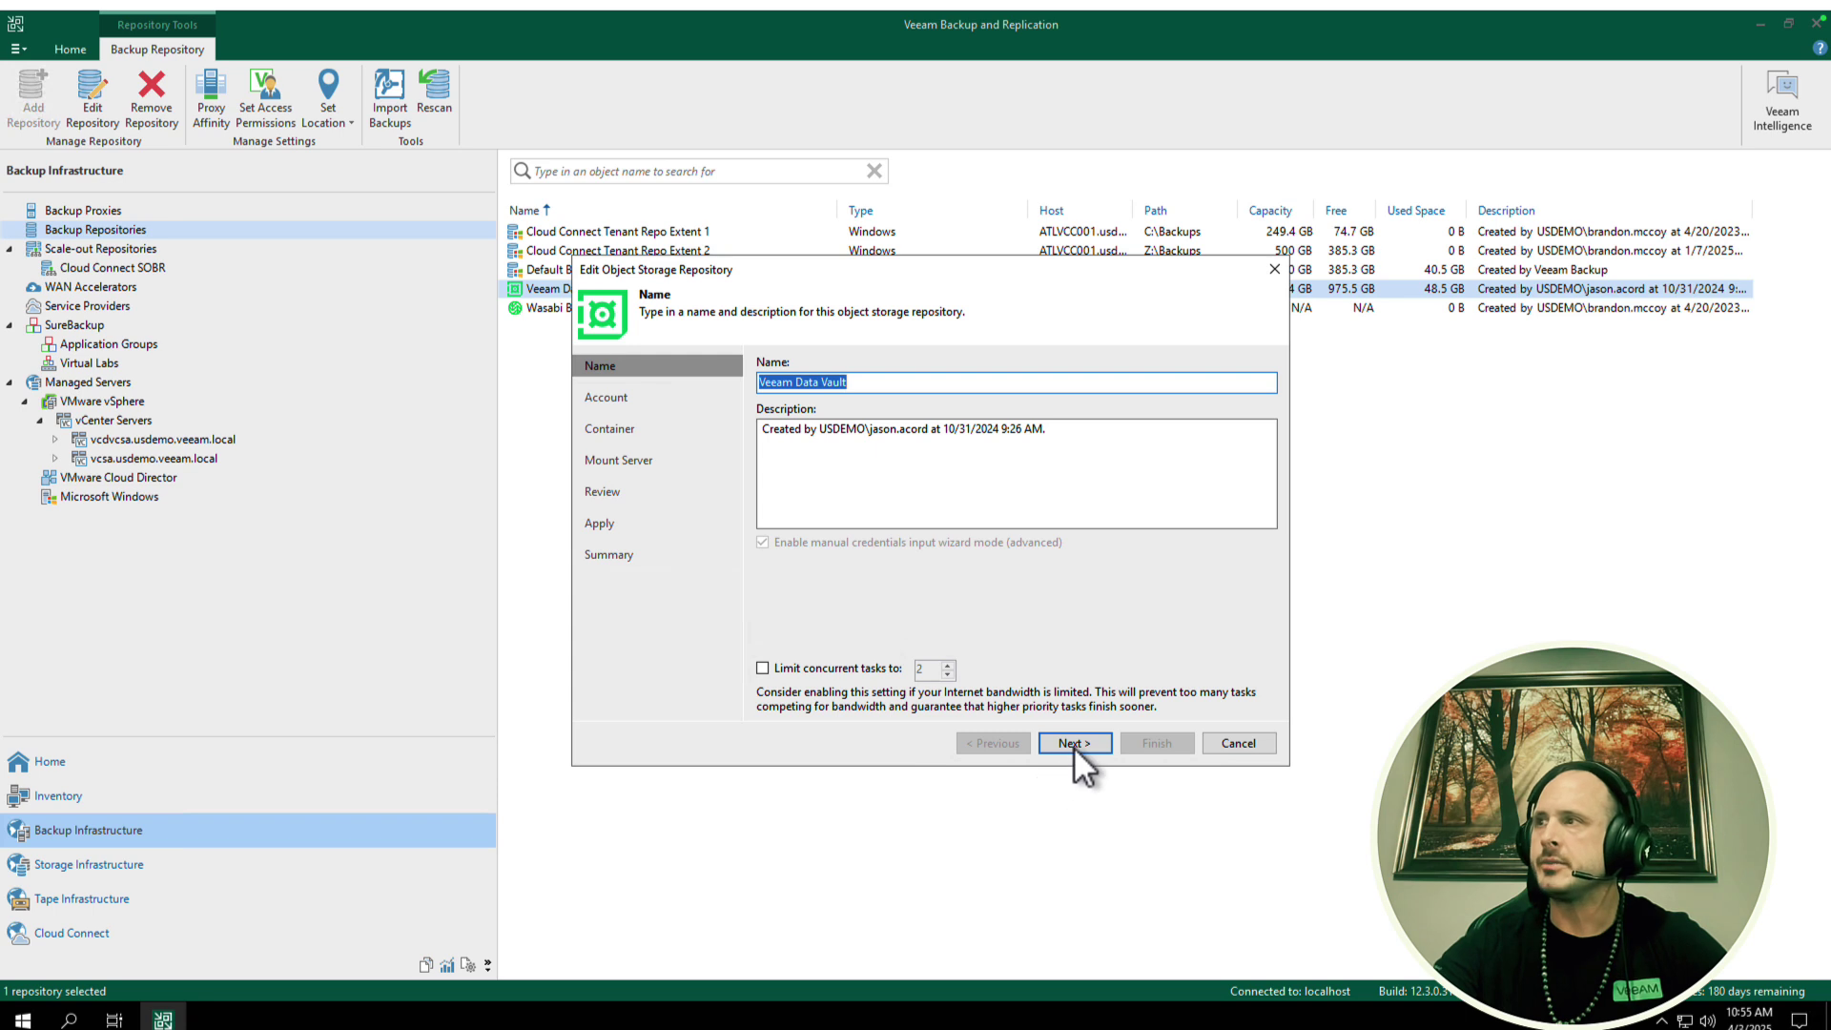
{"action": "left_click", "coordinate": [1073, 743]}
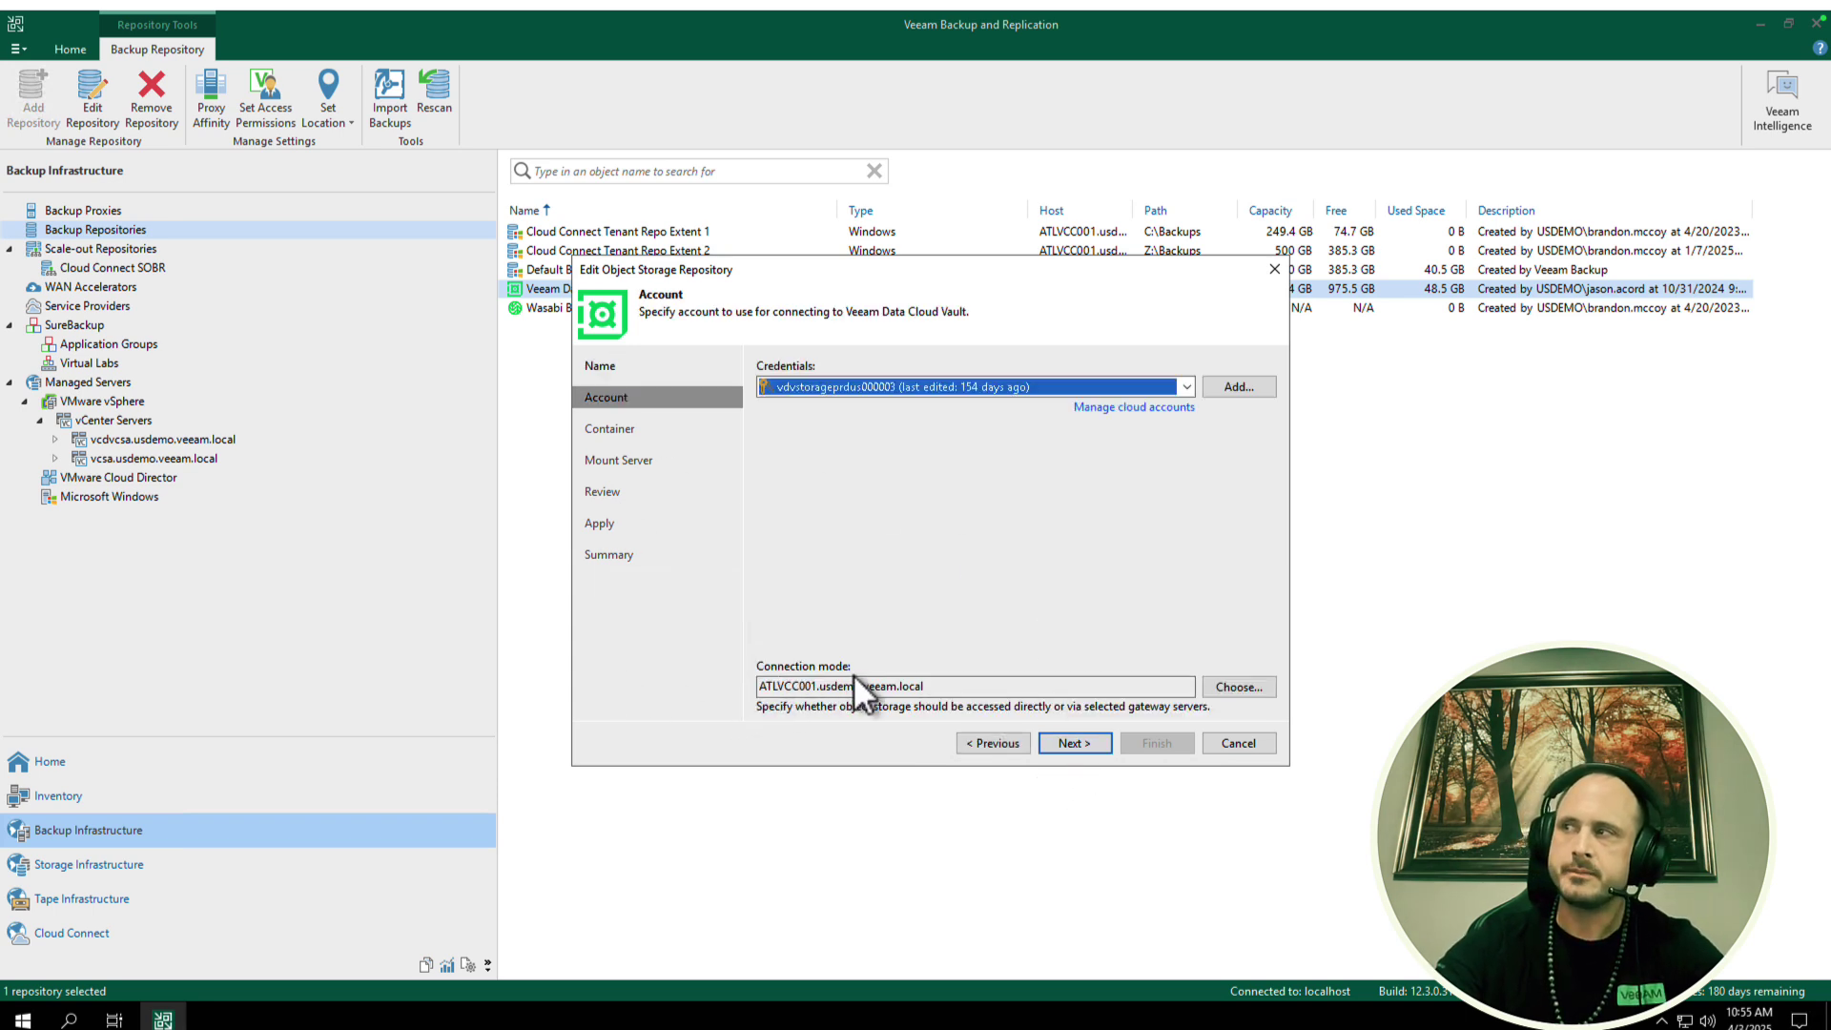
{"action": "left_click", "coordinate": [1228, 694]}
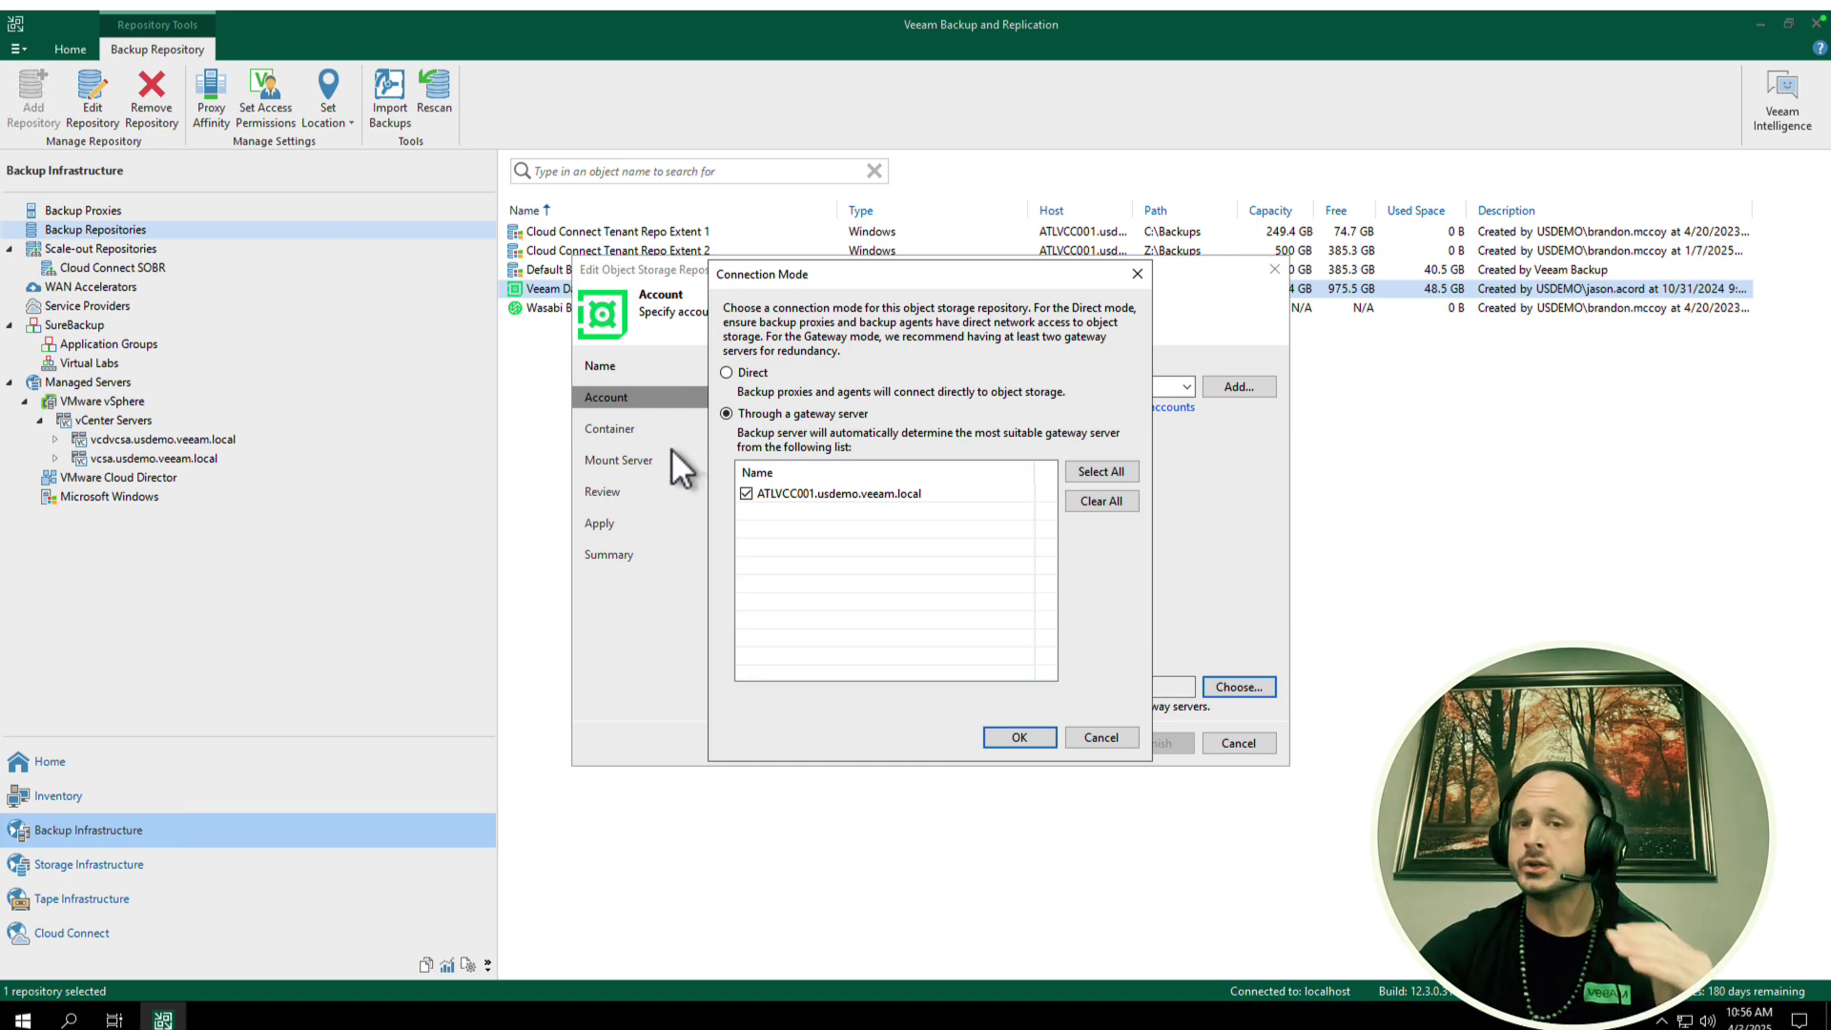
{"action": "left_click", "coordinate": [1018, 737]}
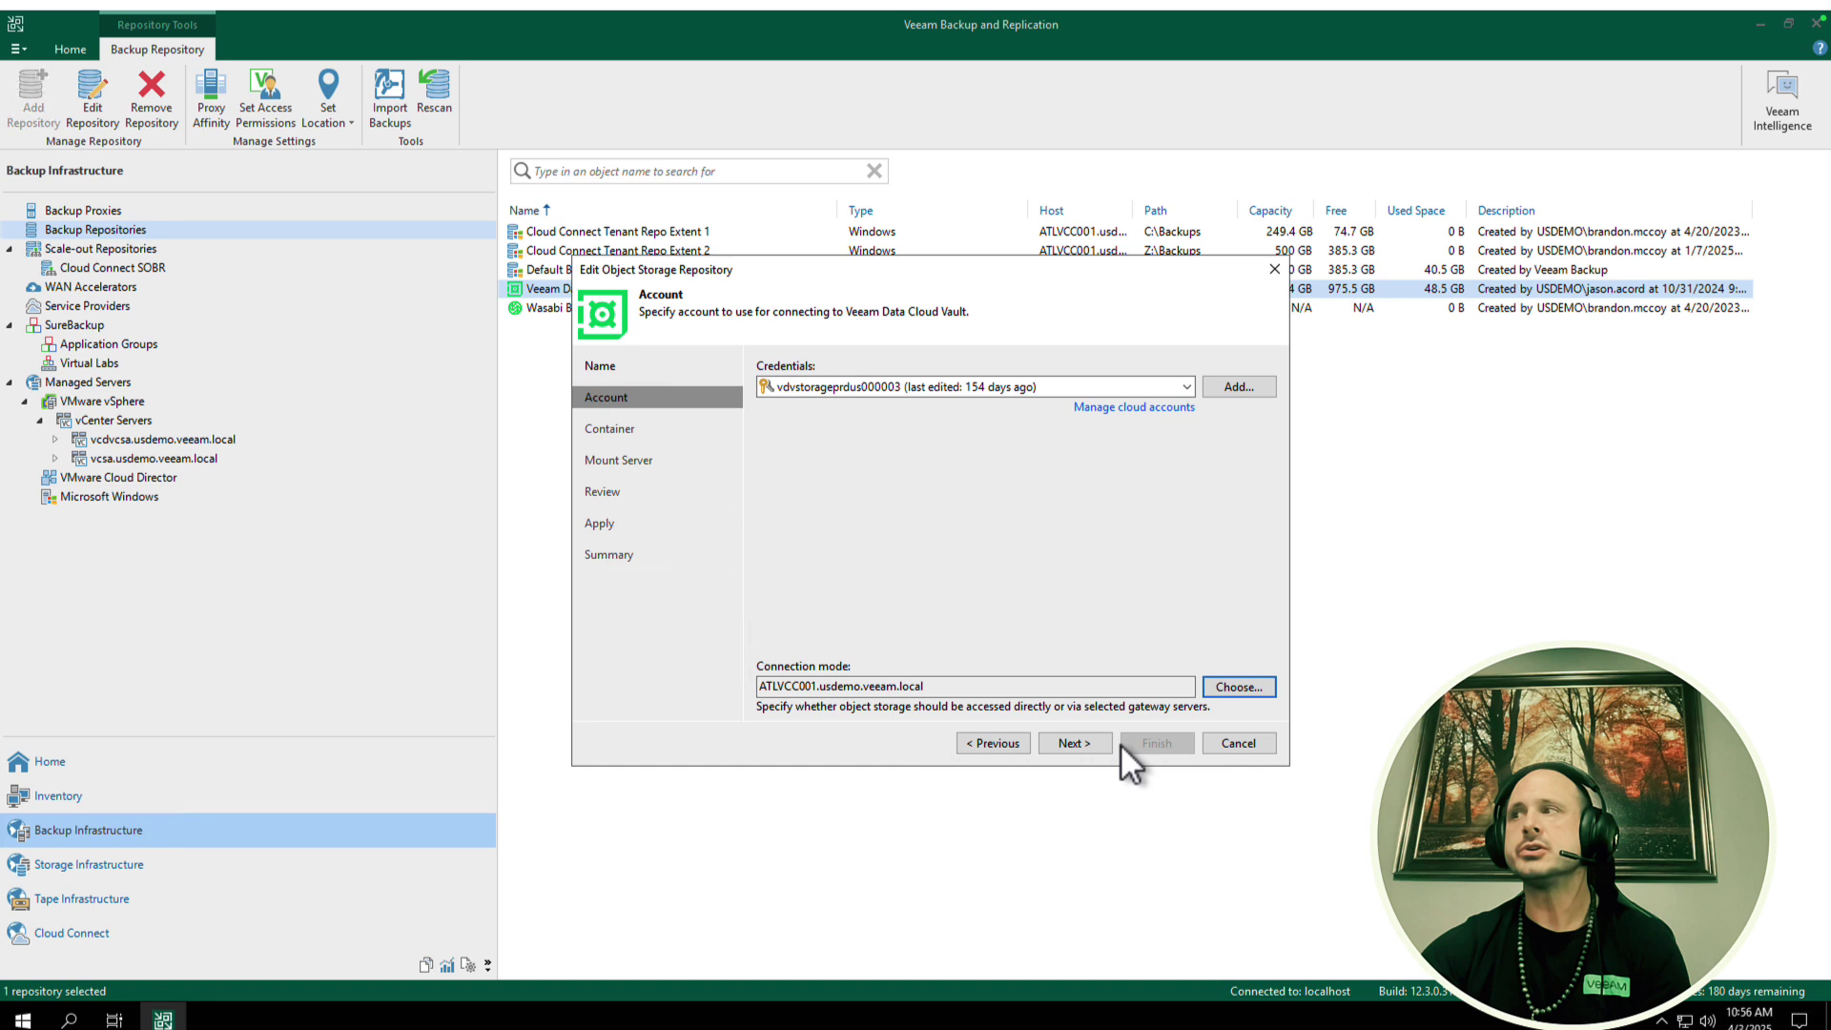
{"action": "left_click", "coordinate": [1240, 744]}
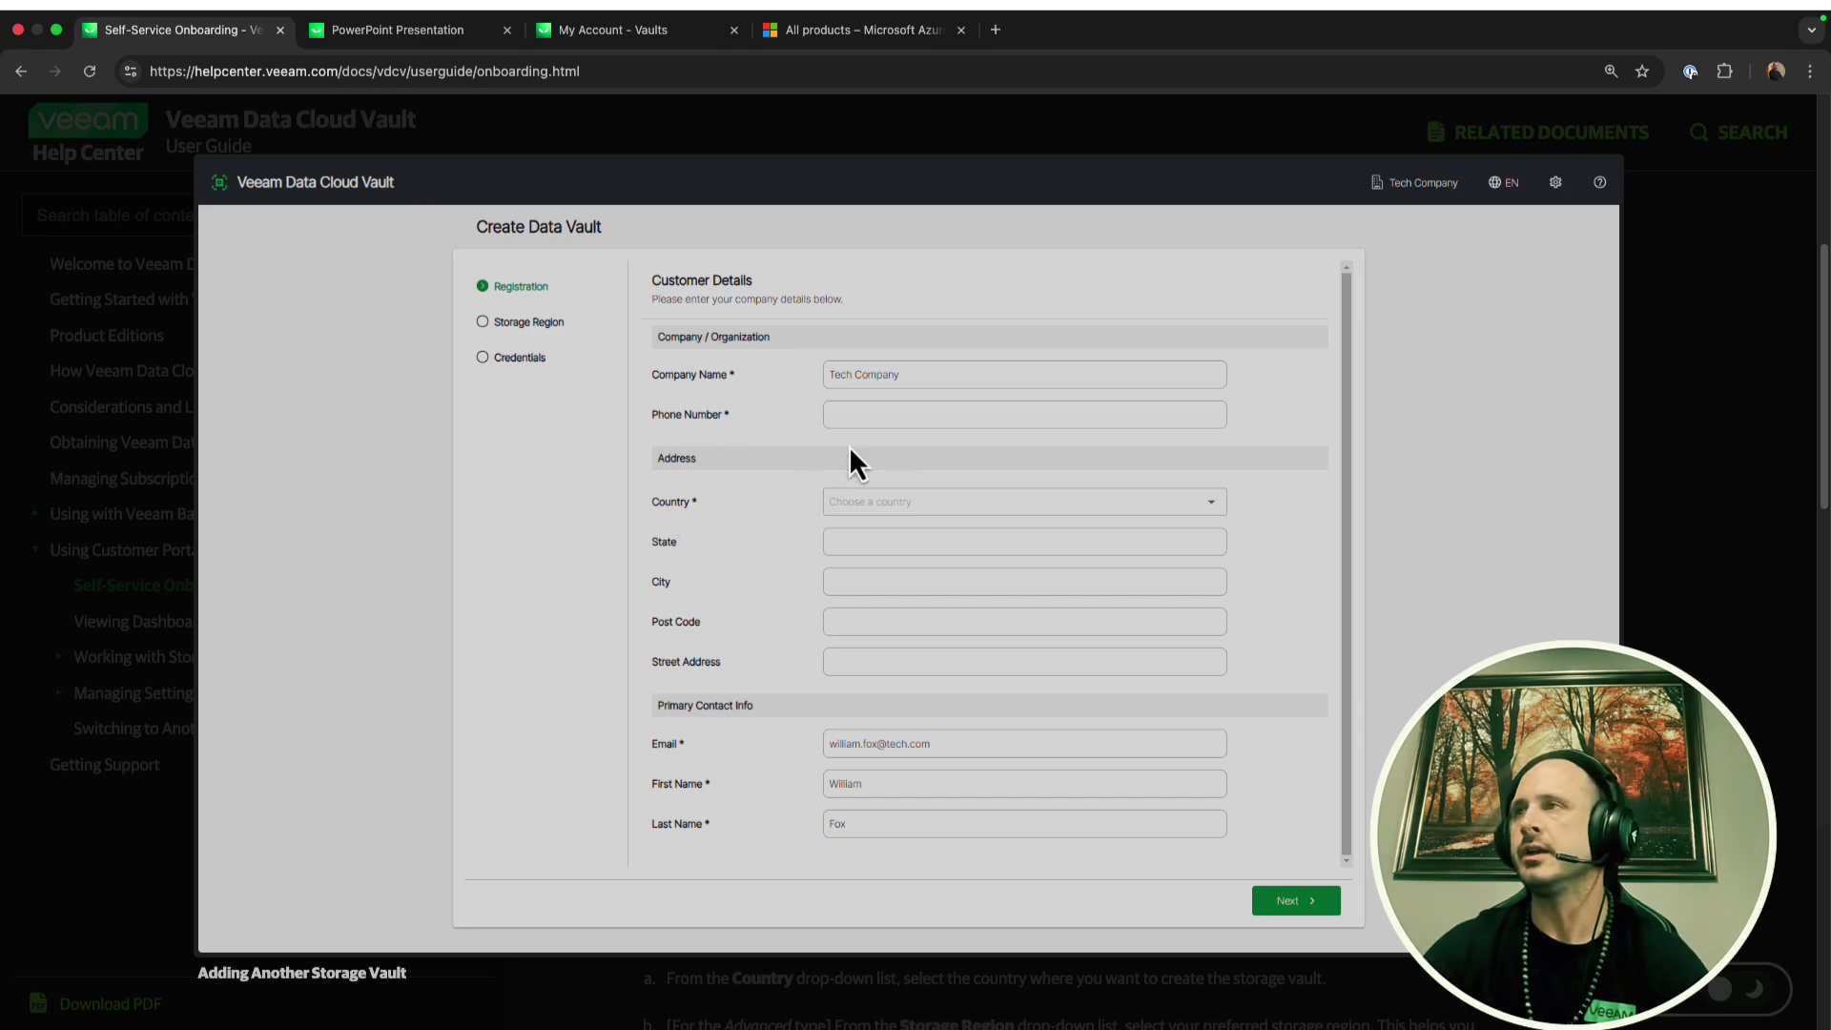
Step: Close the enlarged Create Data Vault registration image and review the remaining Self-Service Onboarding instructions on storage region and credentials
{"action": "scroll", "coordinate": [972, 617], "scroll_direction": "down", "scroll_amount": 3}
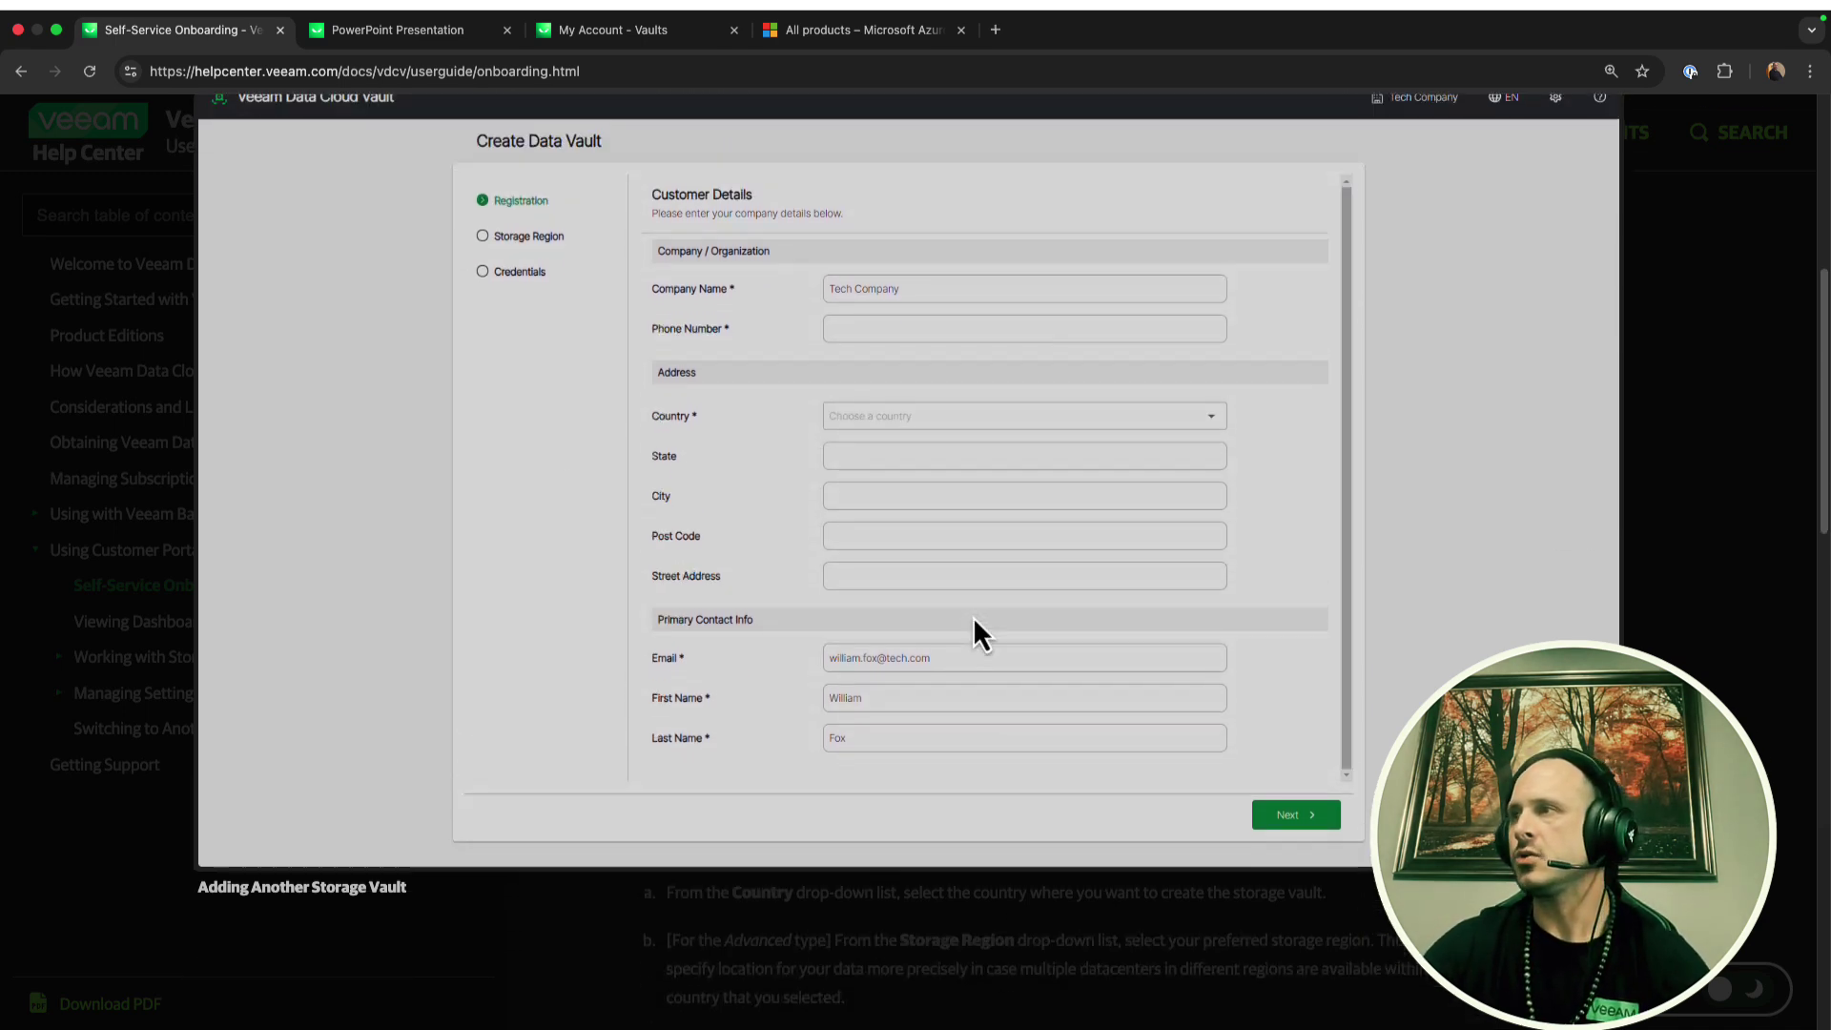
{"action": "left_click", "coordinate": [1693, 632]}
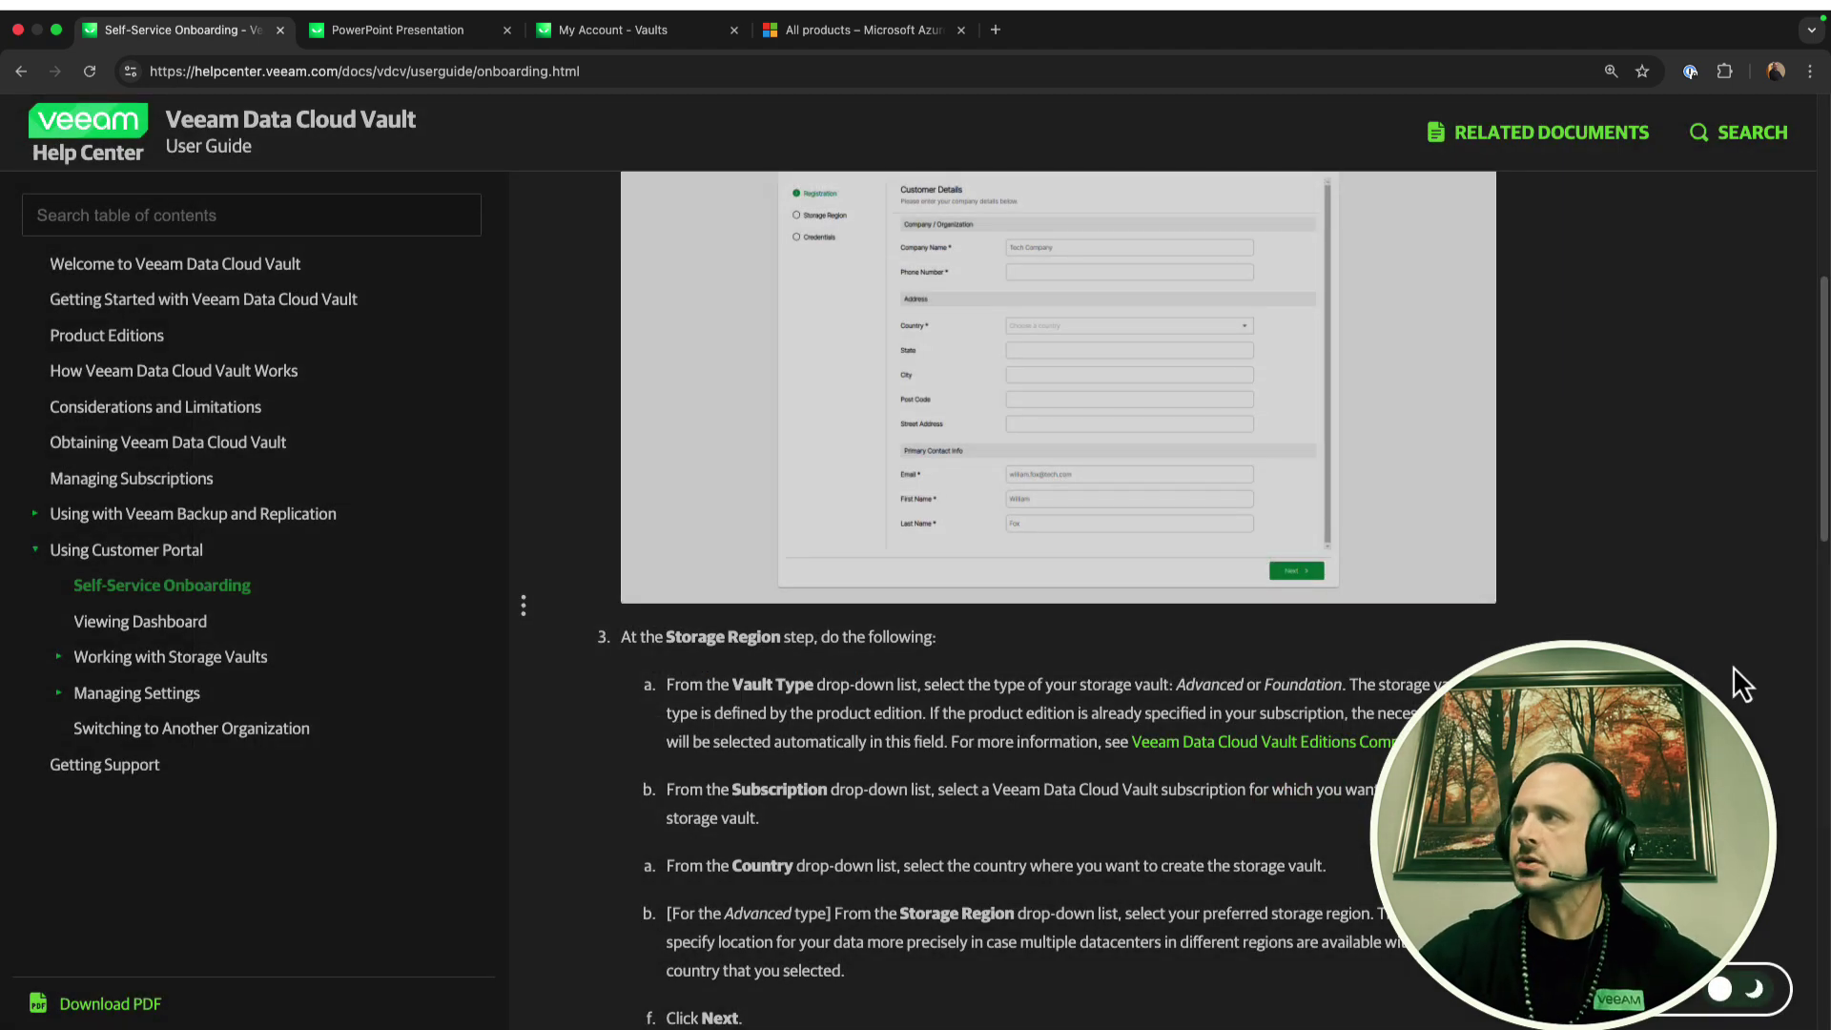
{"action": "scroll", "coordinate": [1733, 683], "scroll_direction": "down", "scroll_amount": 5}
{"action": "scroll", "coordinate": [1083, 564], "scroll_direction": "down", "scroll_amount": 10}
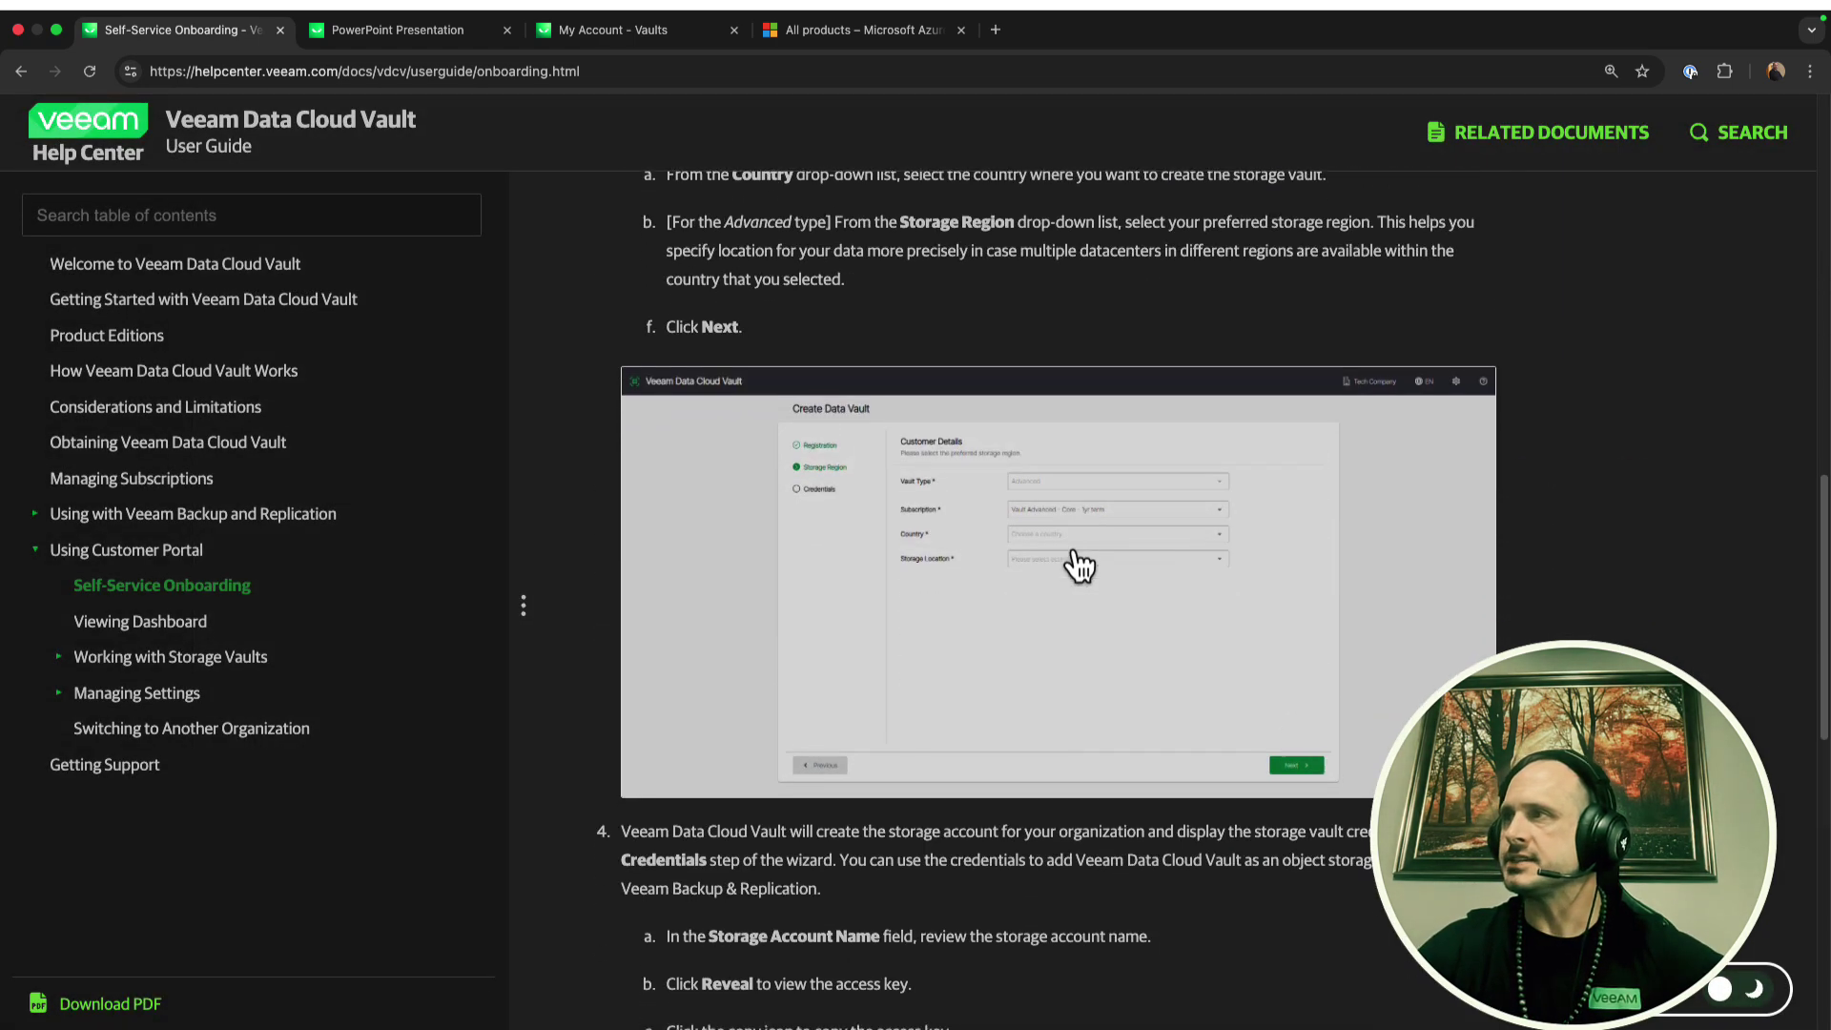
{"action": "scroll", "coordinate": [1073, 562], "scroll_direction": "down", "scroll_amount": 5}
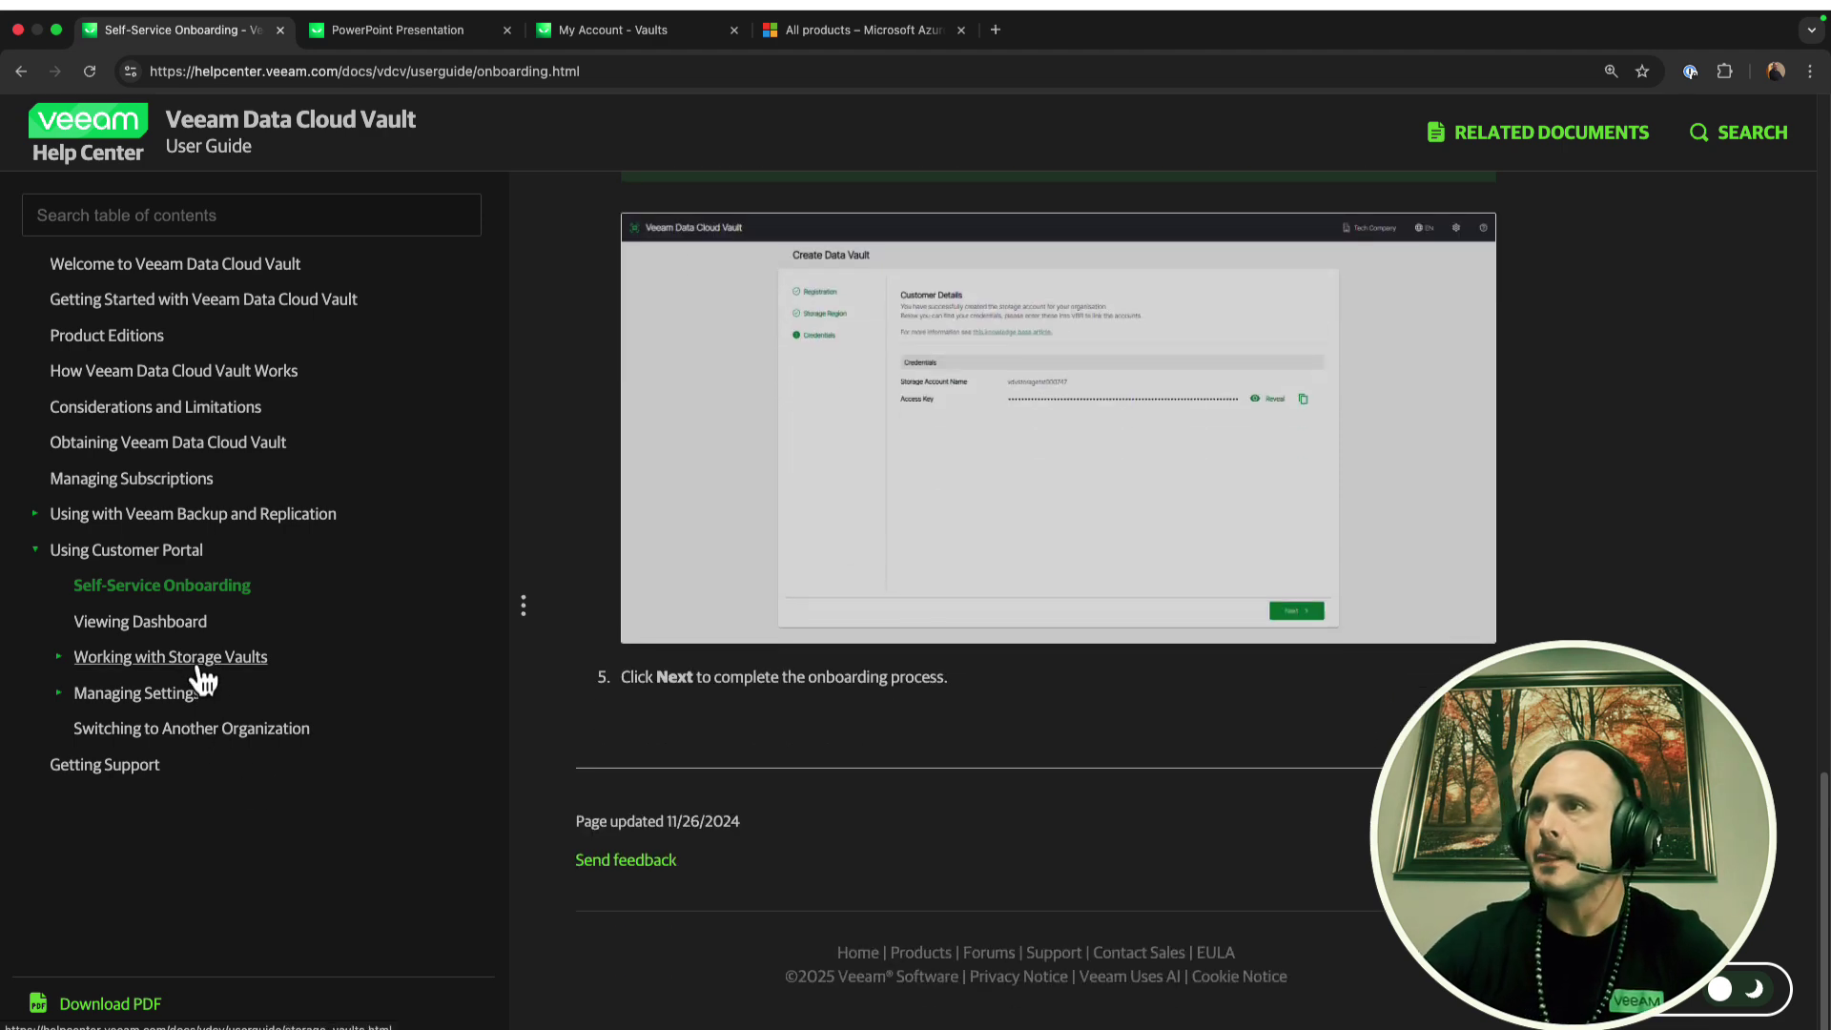
Step: Look at the Working with Storage Vaults page of the user guide and return to the Self-Service Onboarding page
{"action": "left_click", "coordinate": [203, 658]}
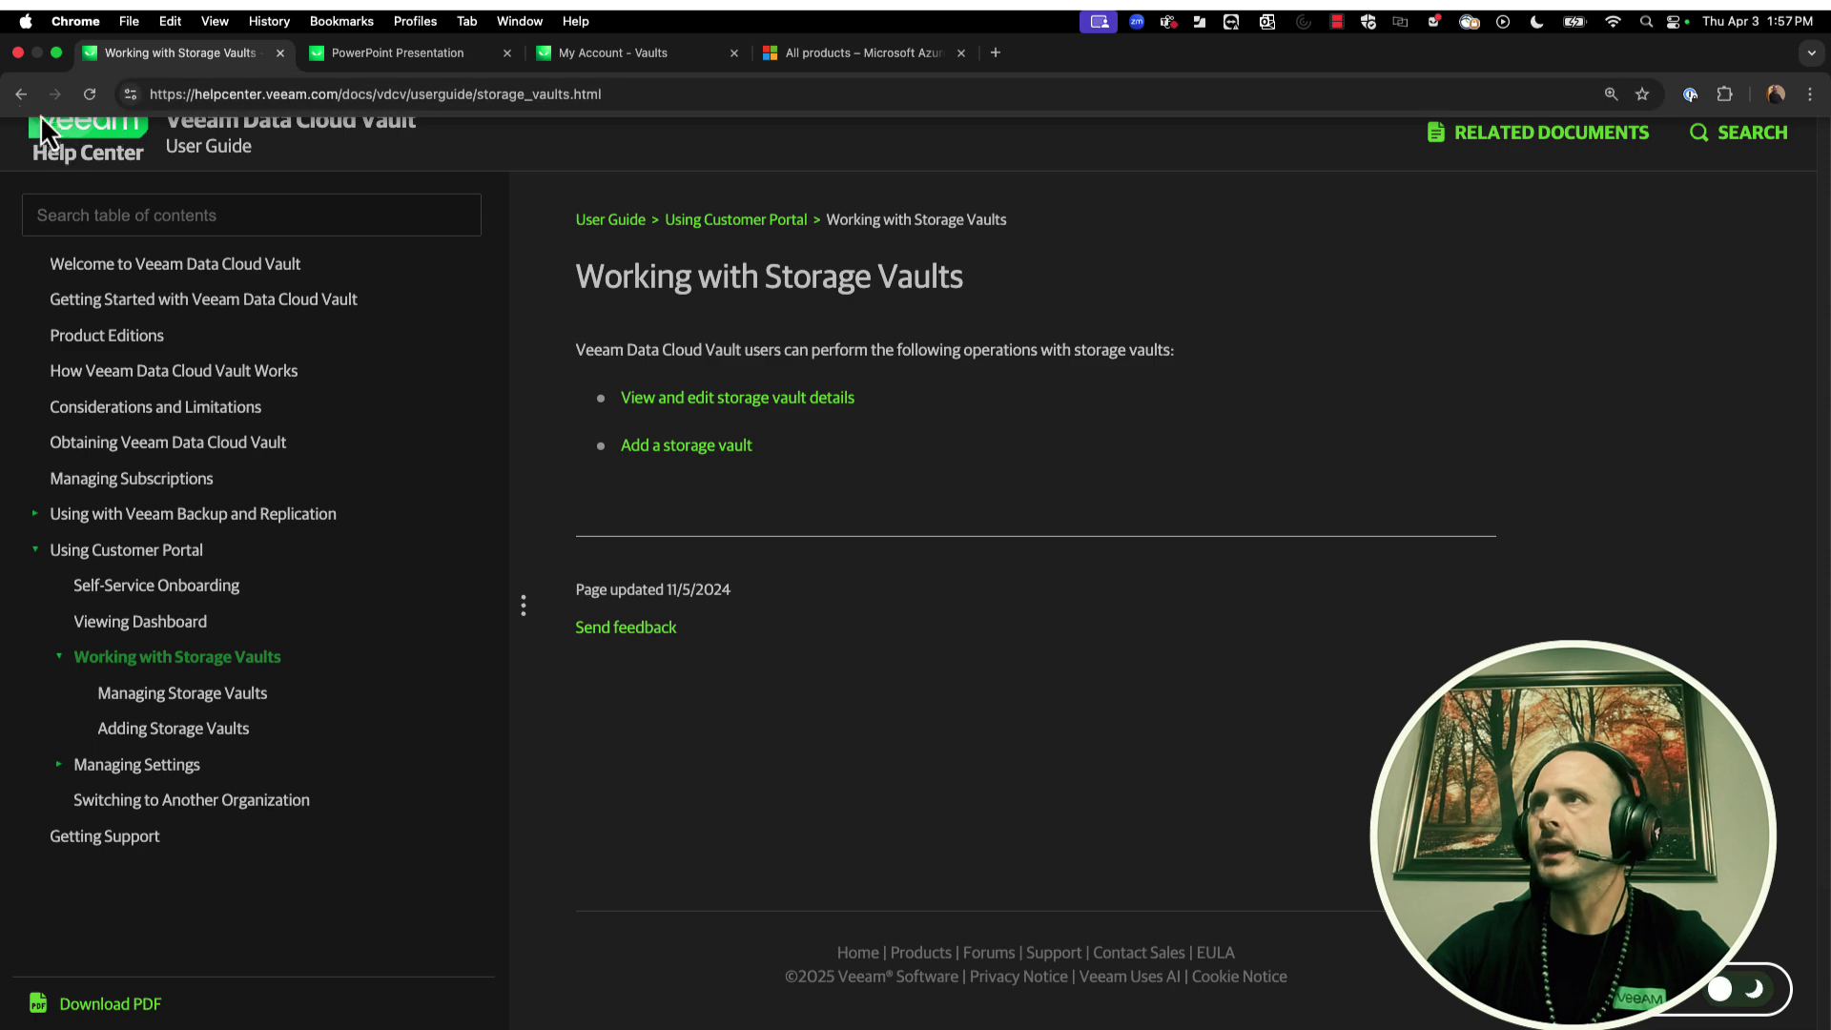
{"action": "left_click", "coordinate": [21, 92]}
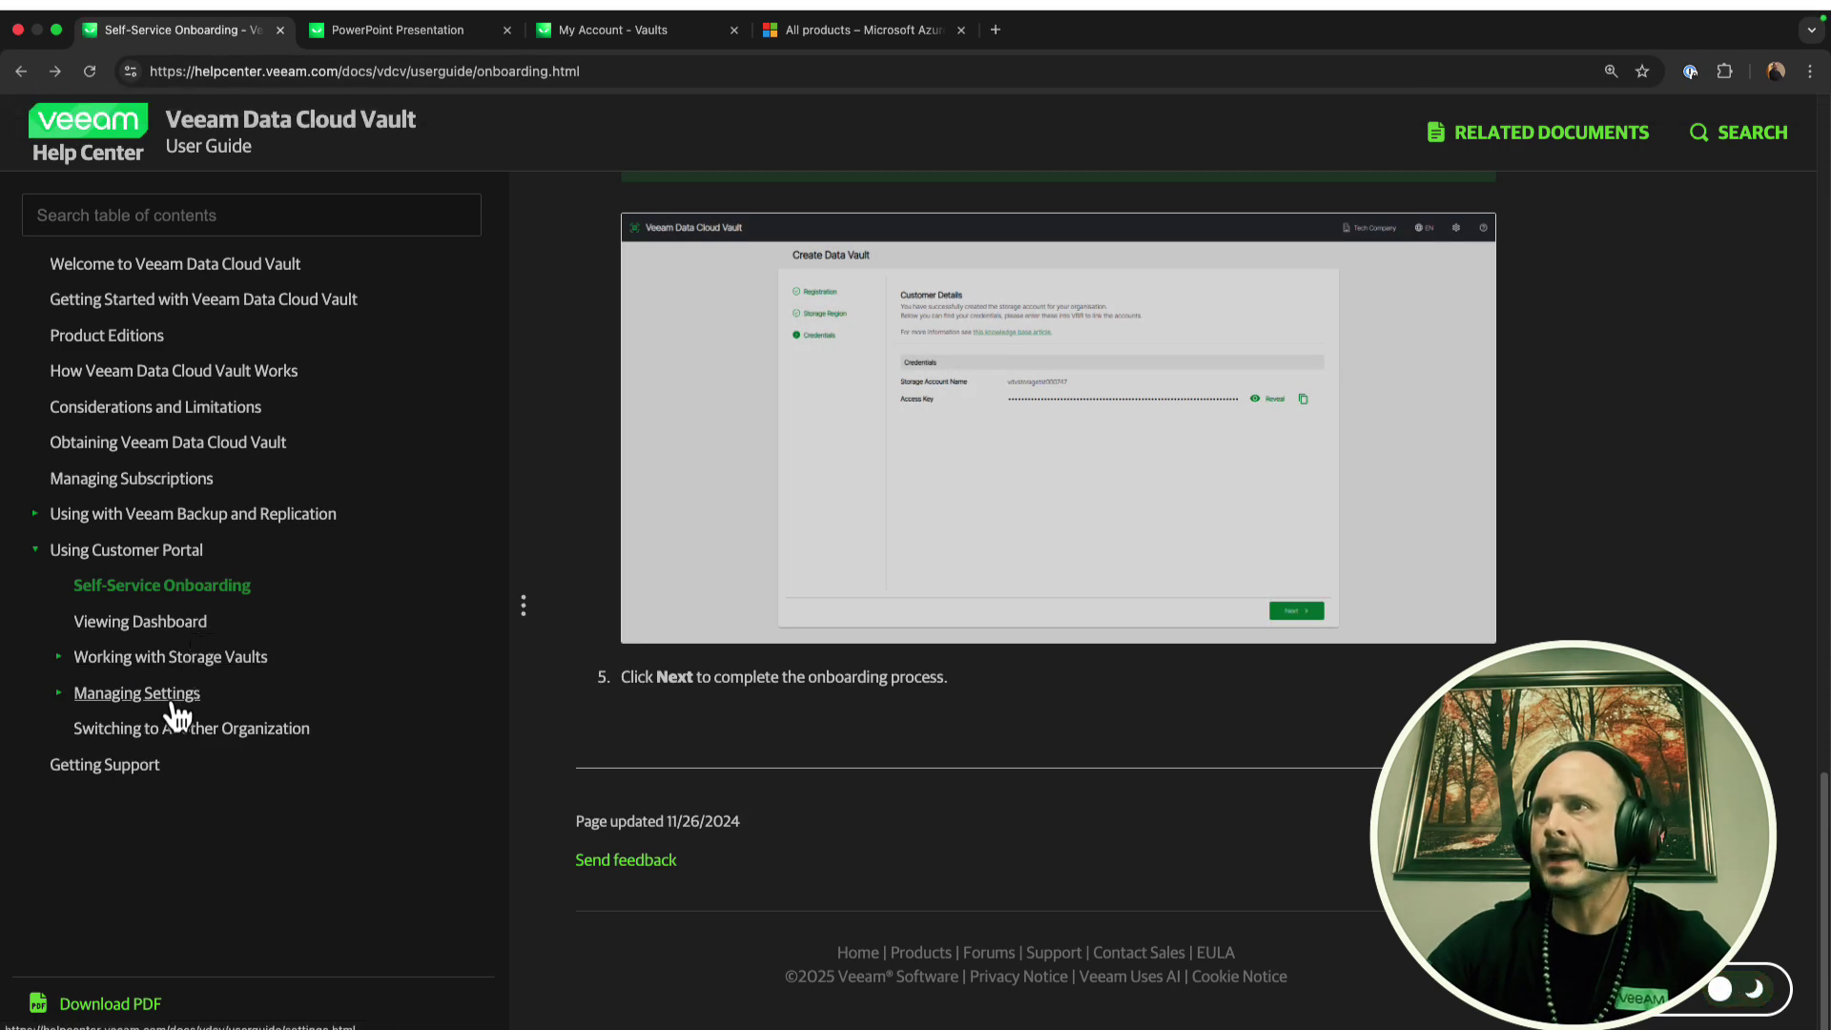
{"action": "left_click", "coordinate": [186, 662]}
Step: Open the Viewing Dashboard guide page and examine enlarged images of the storage dashboard and the used storage details
{"action": "left_click", "coordinate": [172, 625]}
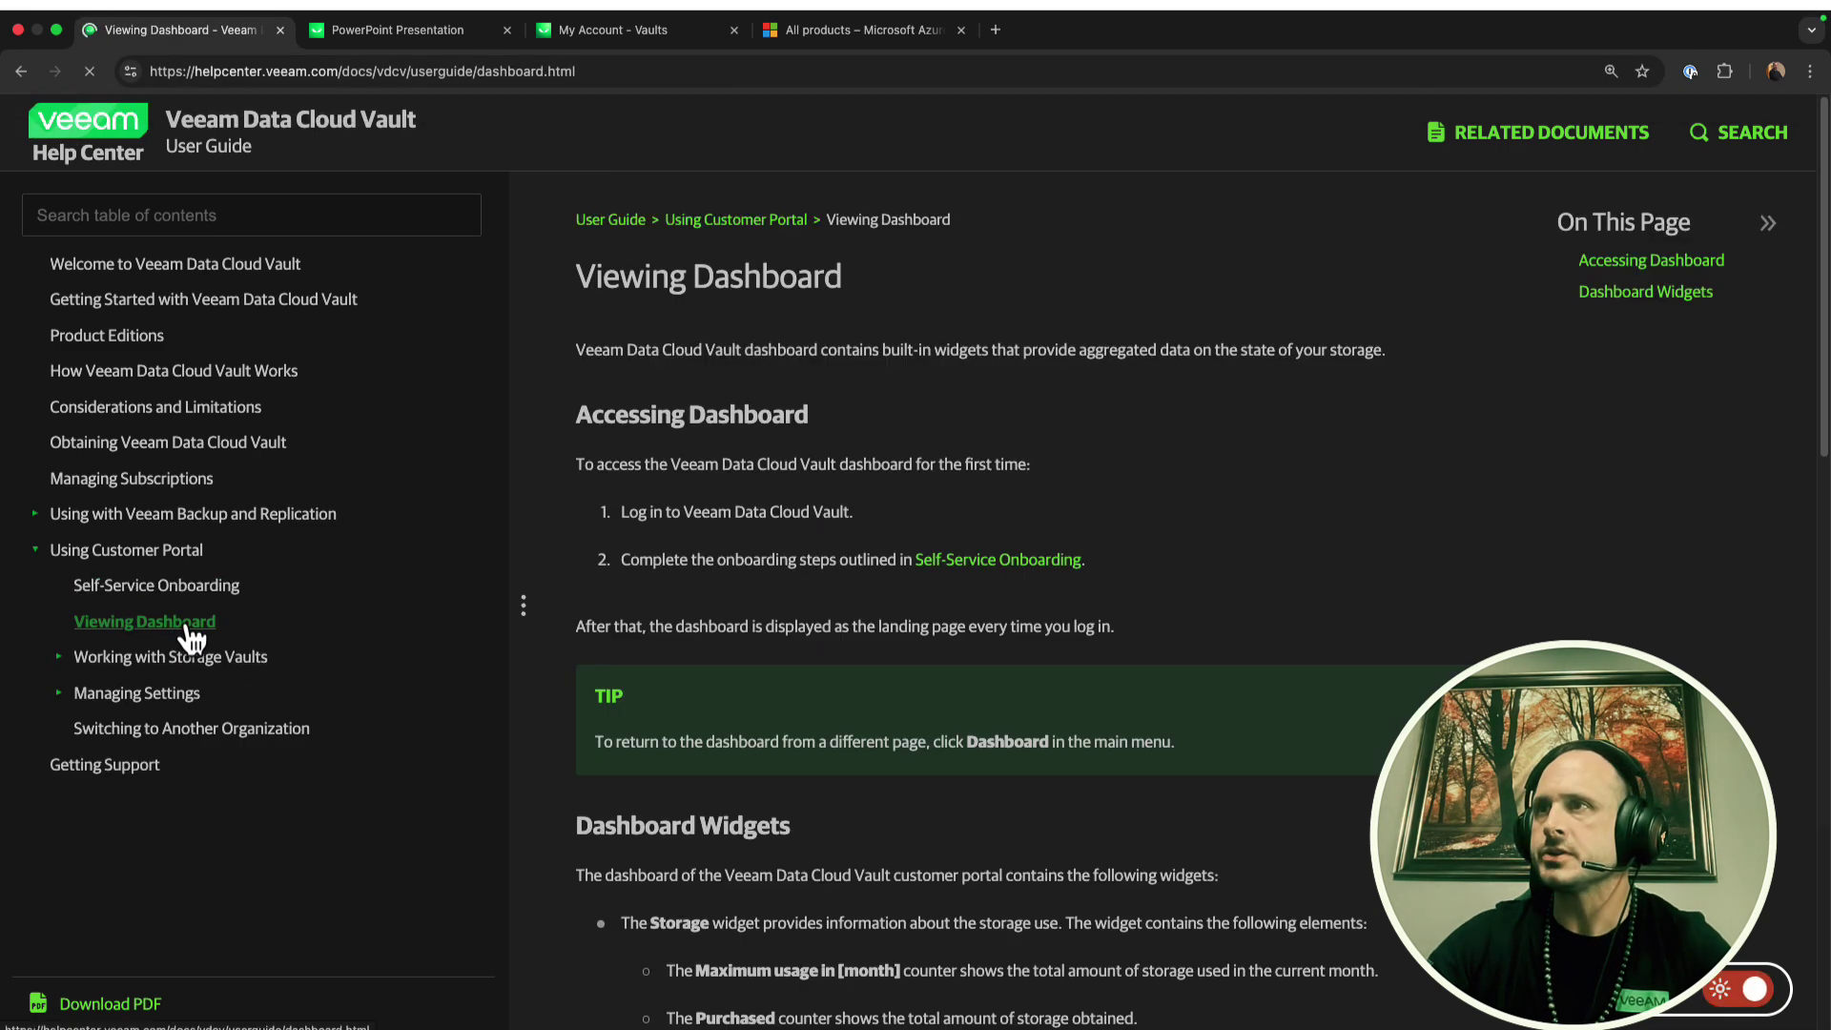
{"action": "scroll", "coordinate": [1201, 610], "scroll_direction": "down", "scroll_amount": 10}
{"action": "left_click", "coordinate": [1200, 608]}
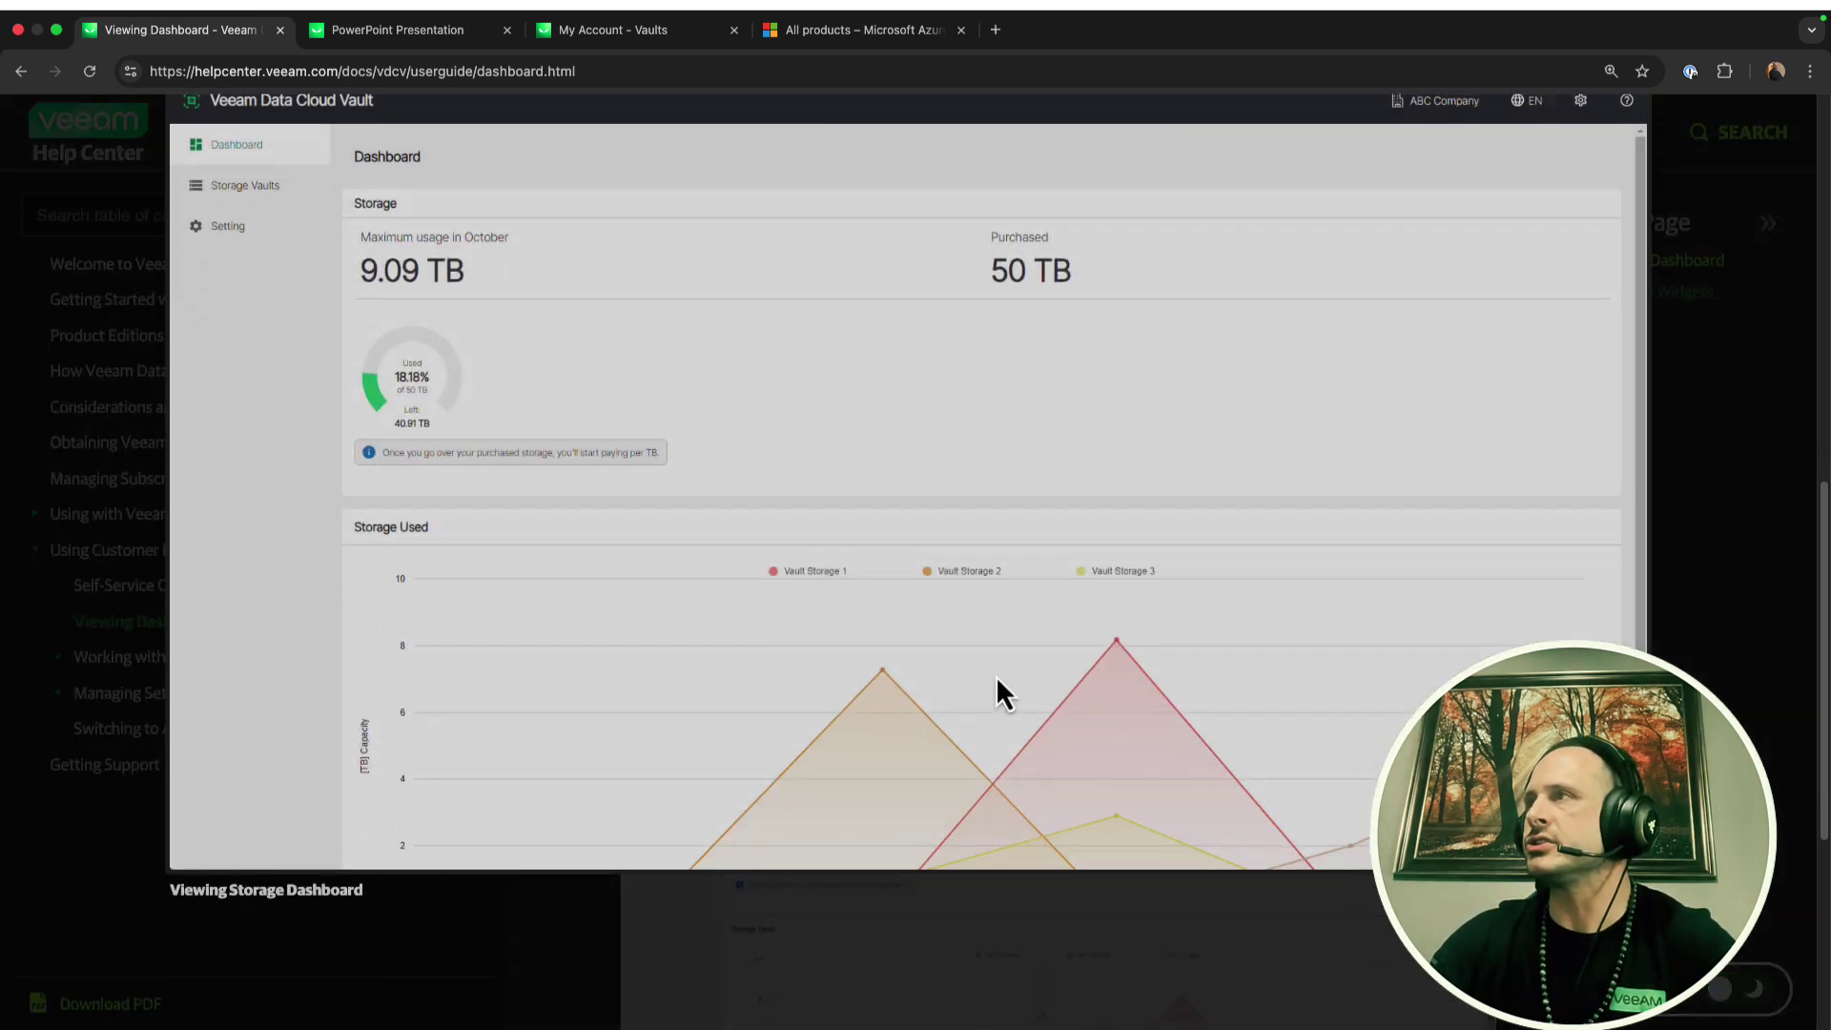
{"action": "scroll", "coordinate": [995, 675], "scroll_direction": "down", "scroll_amount": 5}
{"action": "left_click", "coordinate": [1039, 658]}
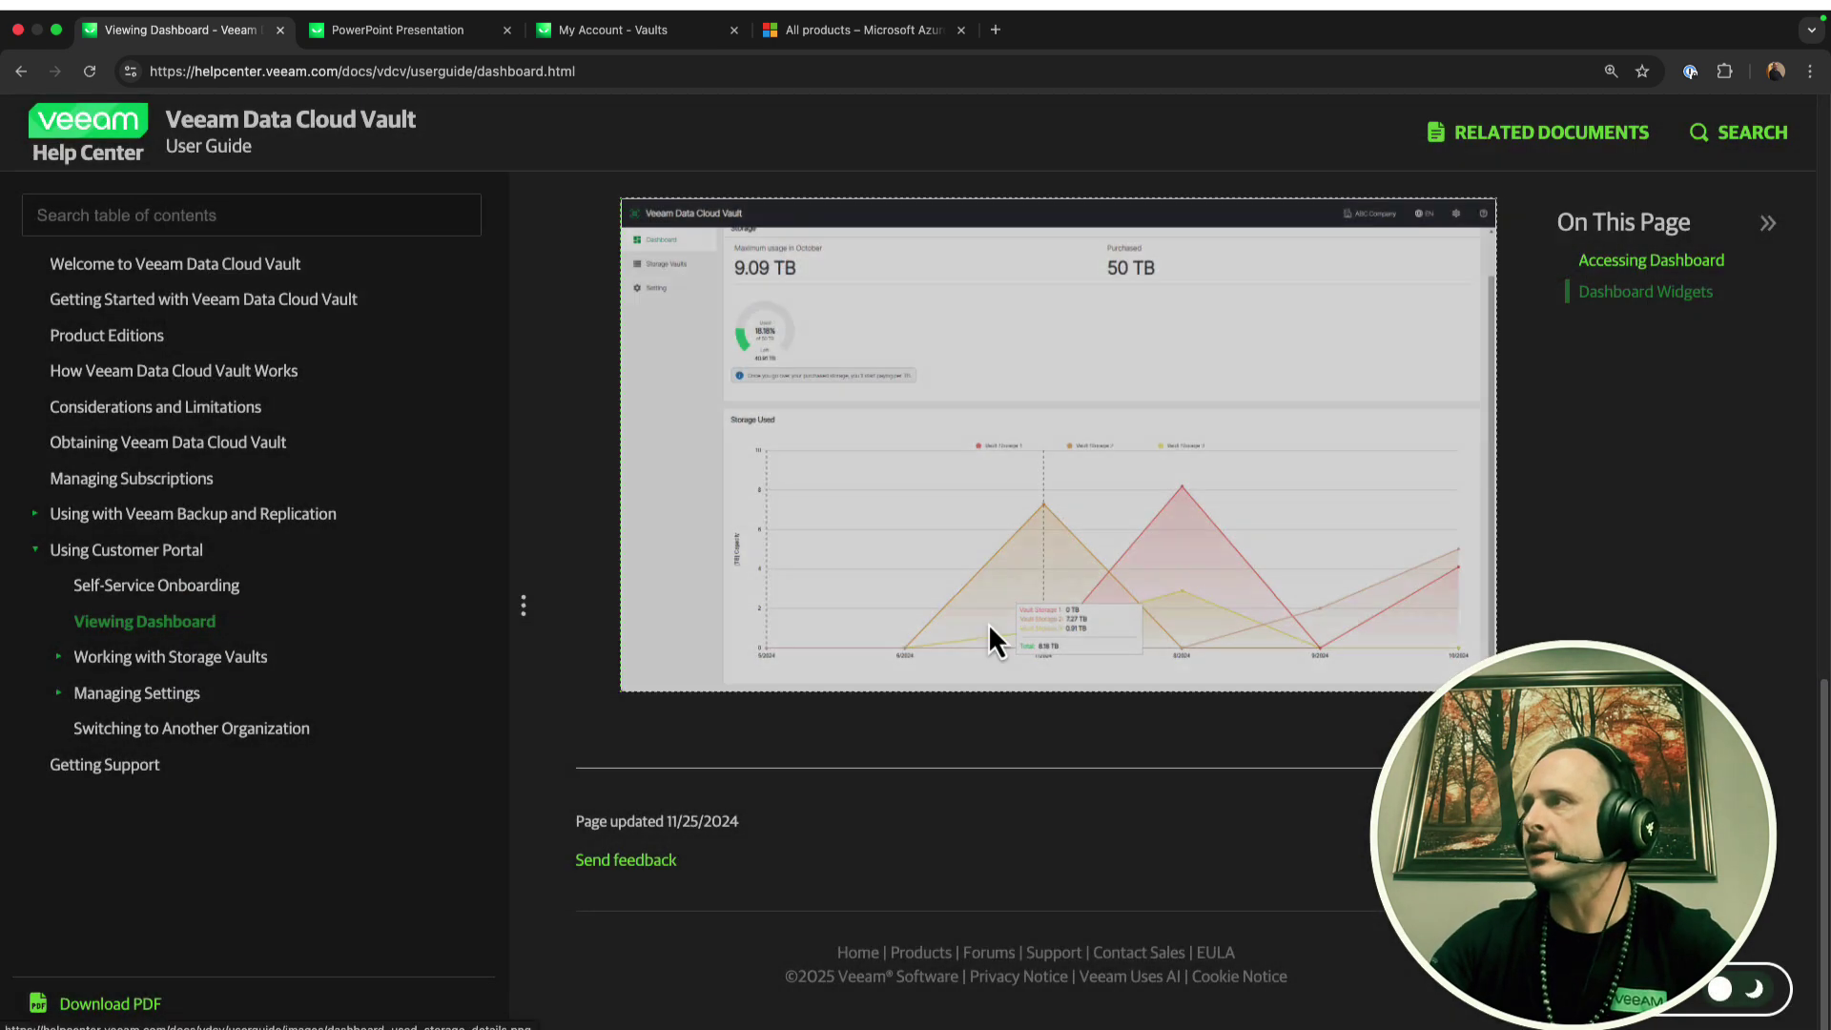
{"action": "left_click", "coordinate": [988, 621]}
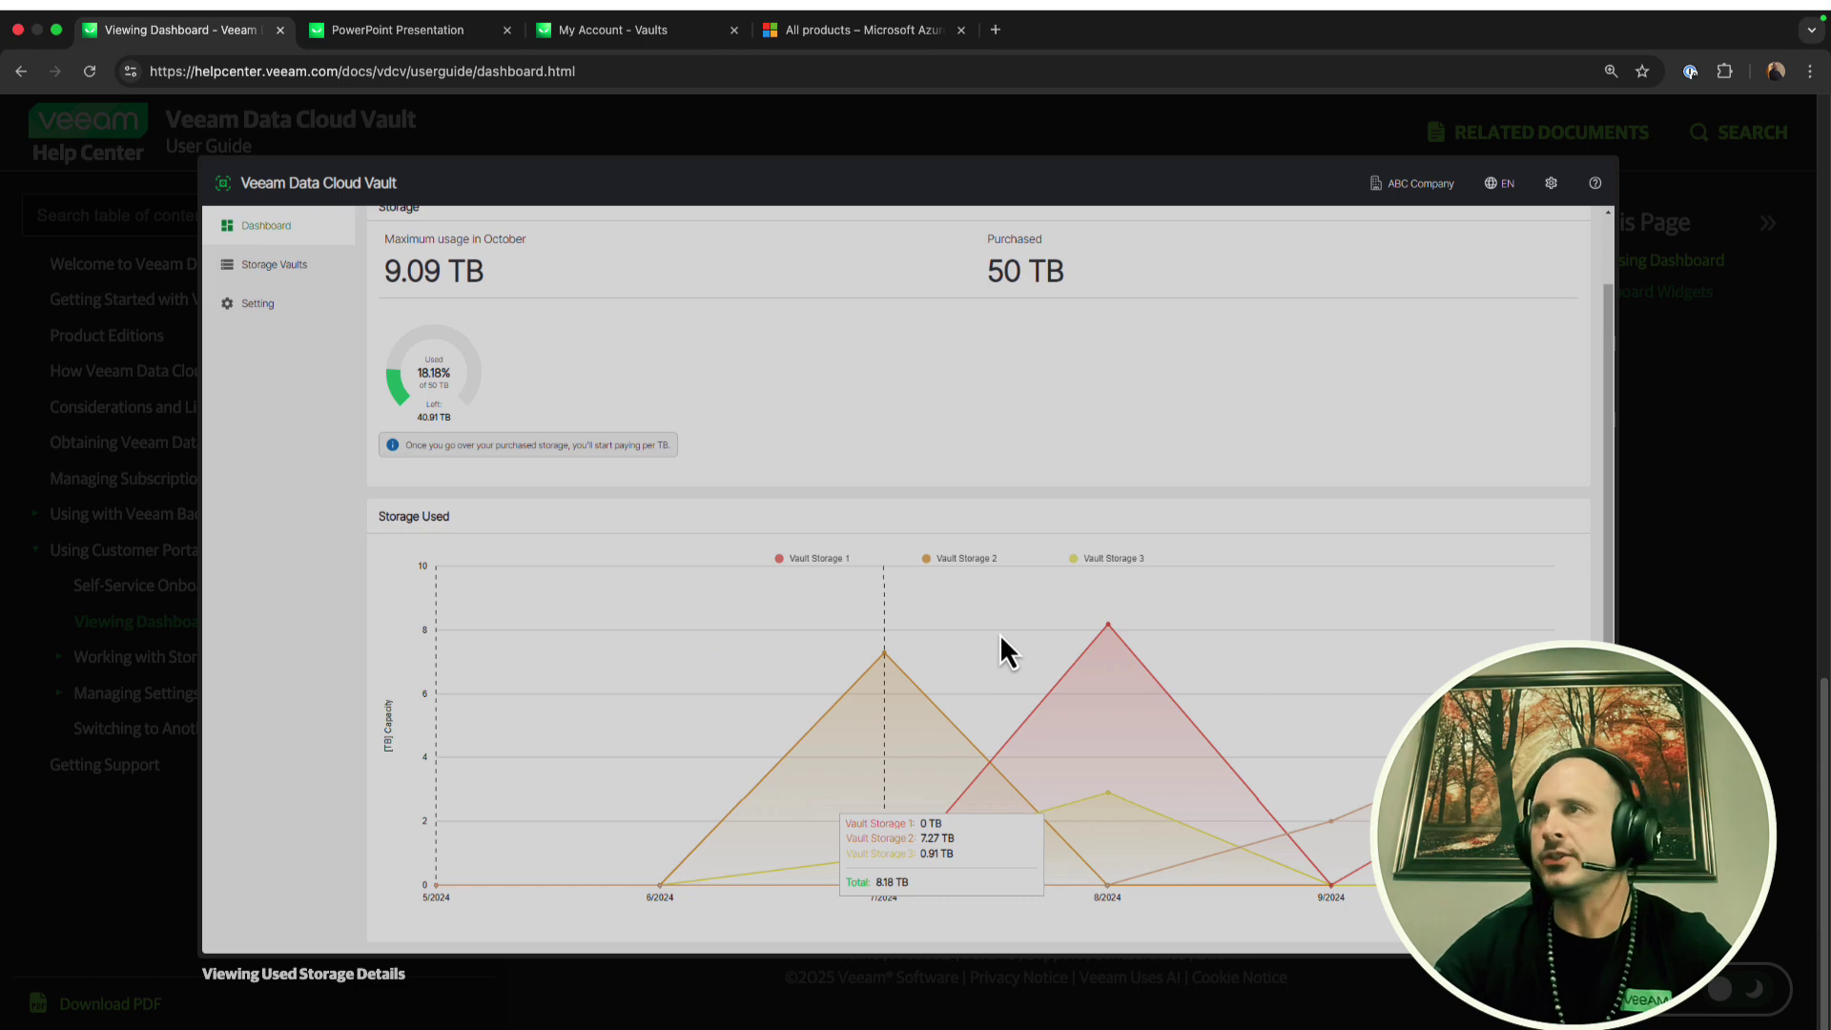